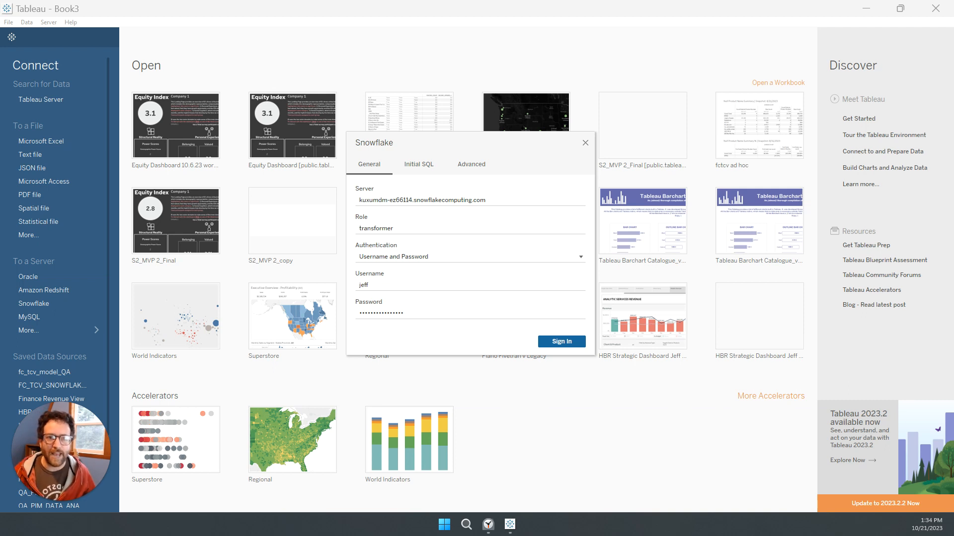
Switch to the Clock app, start the 10-minute timer and minimize its window.
click(488, 524)
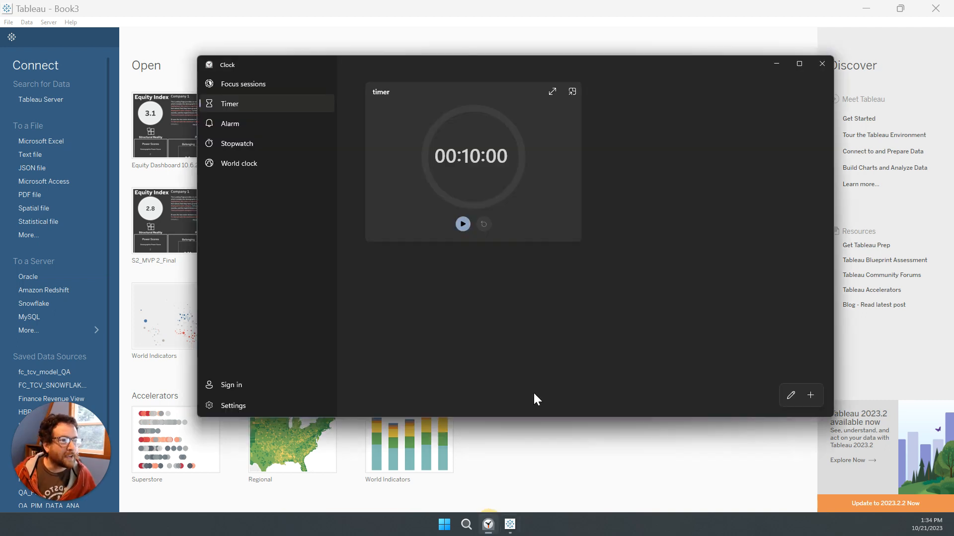
click(462, 222)
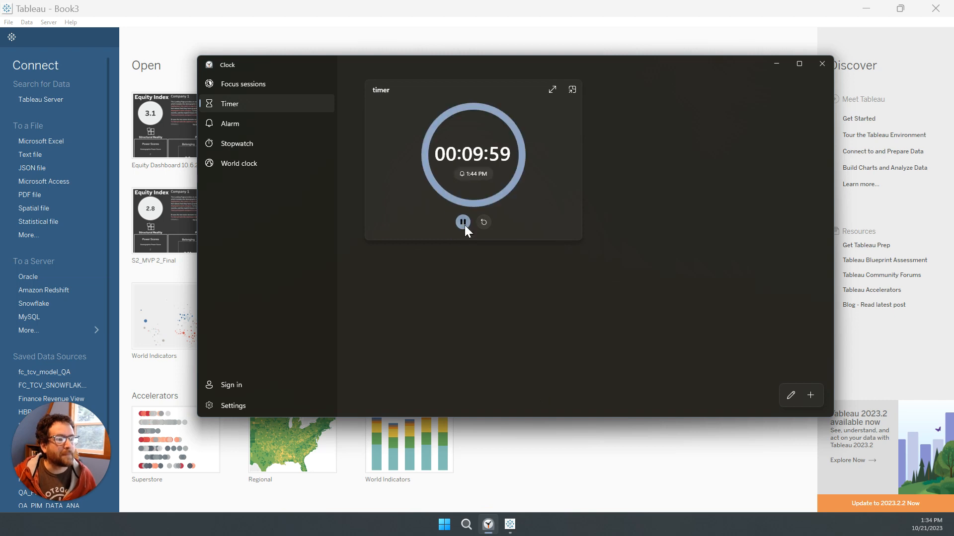
click(777, 63)
Sign in to the Snowflake server and select the DBT_XS warehouse.
click(572, 346)
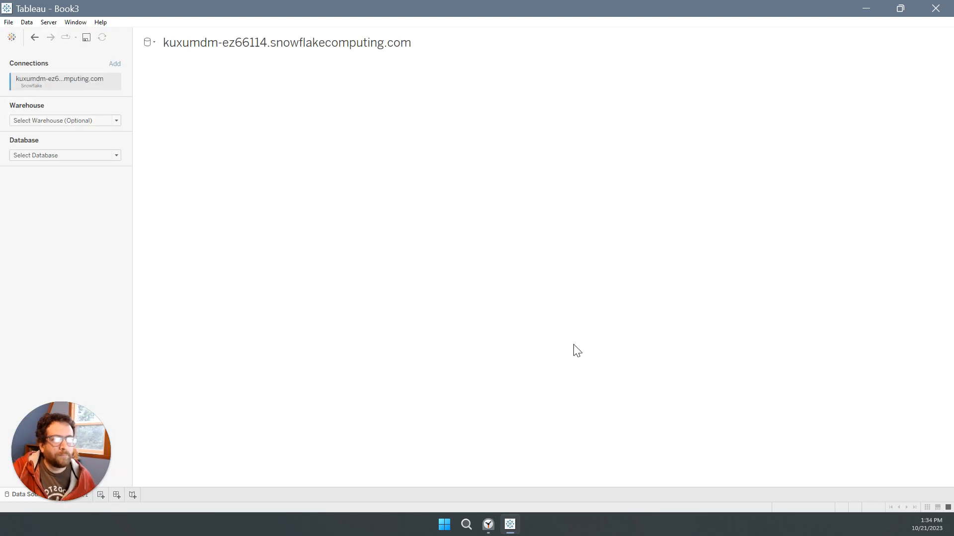
click(106, 124)
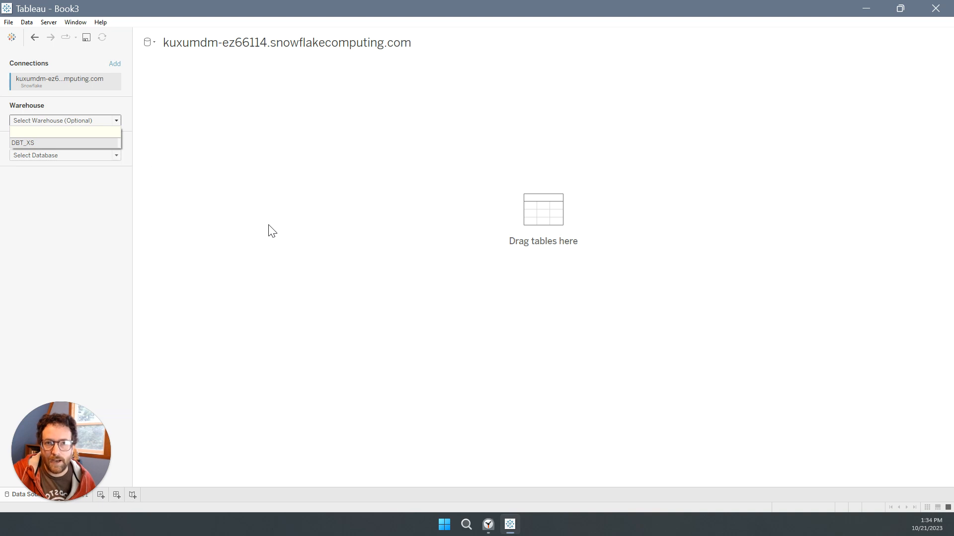
click(72, 143)
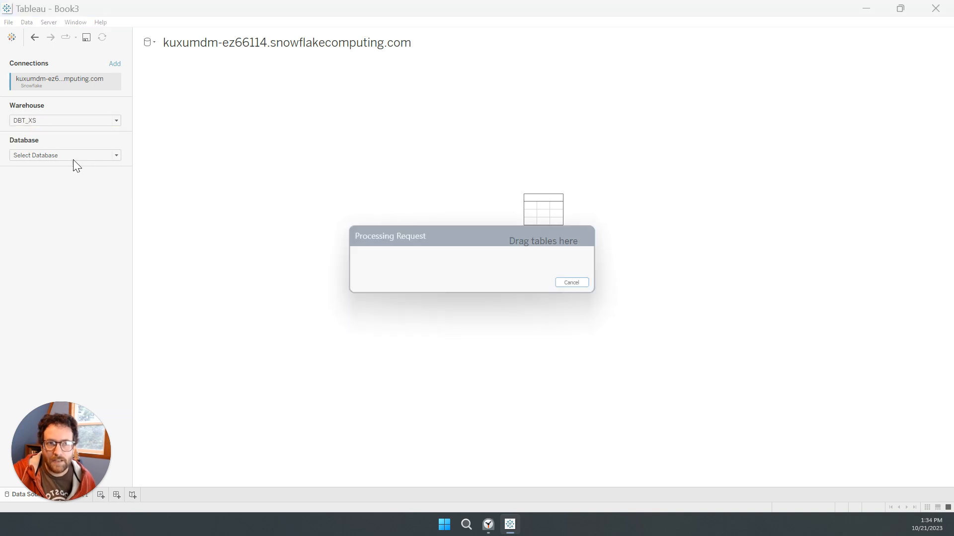
Select the ANALYTICS database and the Y42__PHISH__REVISION_1 schema for the connection.
click(73, 158)
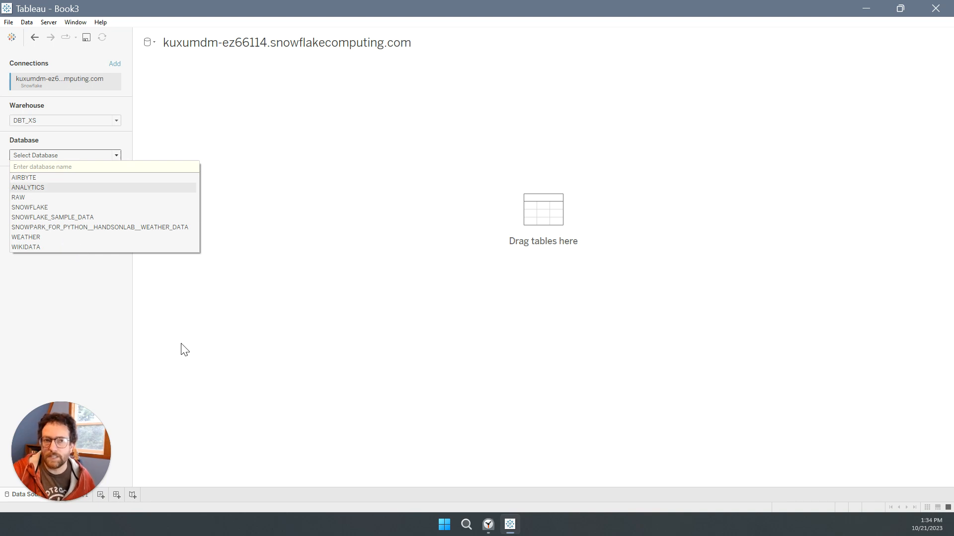
key(Return)
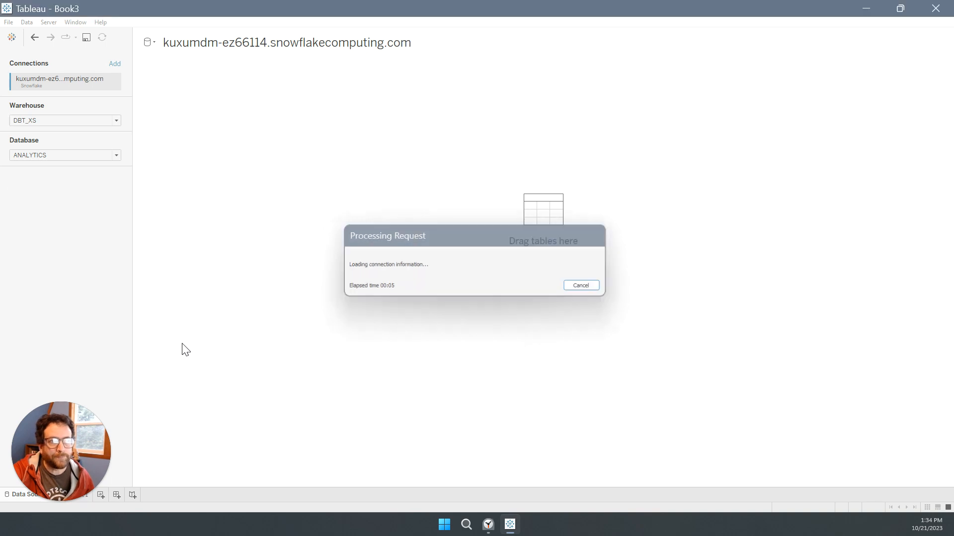
click(62, 191)
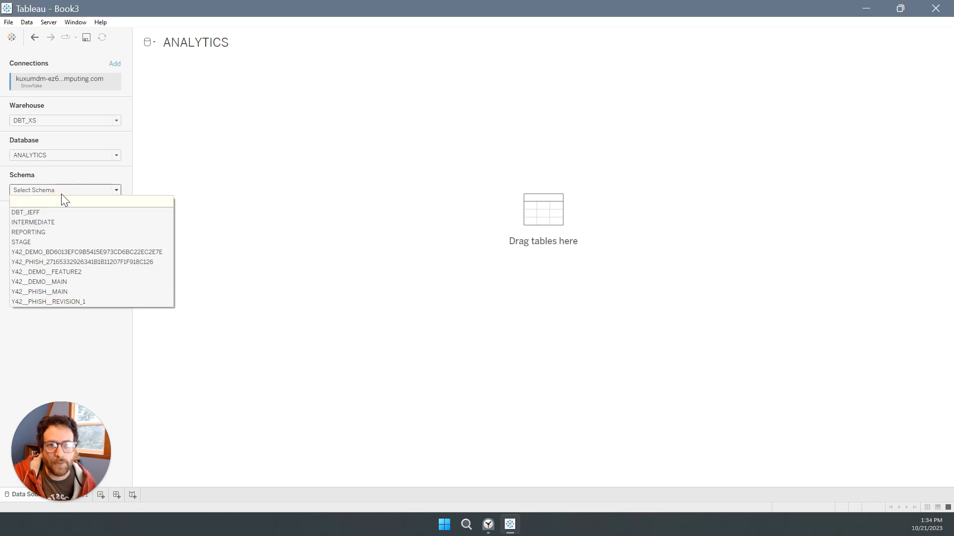
click(61, 302)
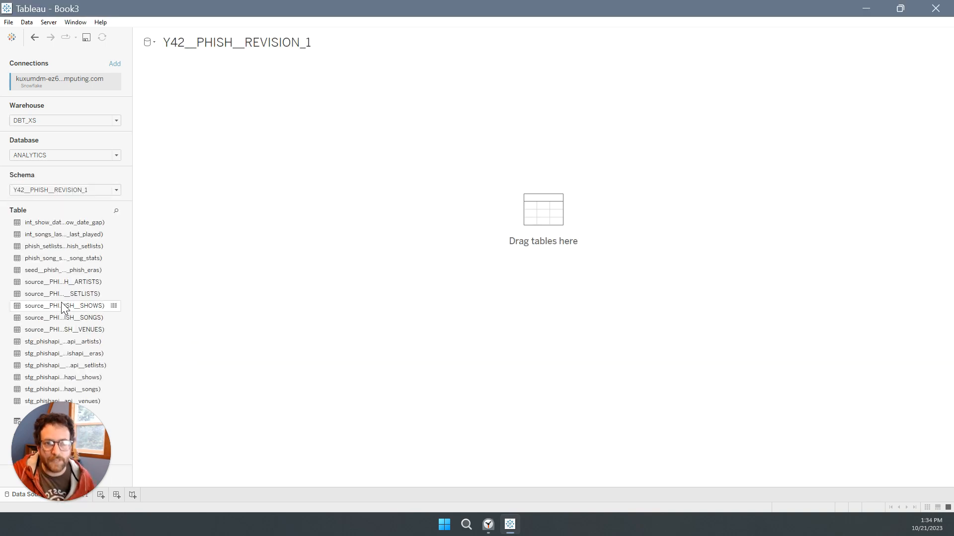
Search the schema's tables for "set" and add the phish_setlists table to the data source canvas.
click(116, 210)
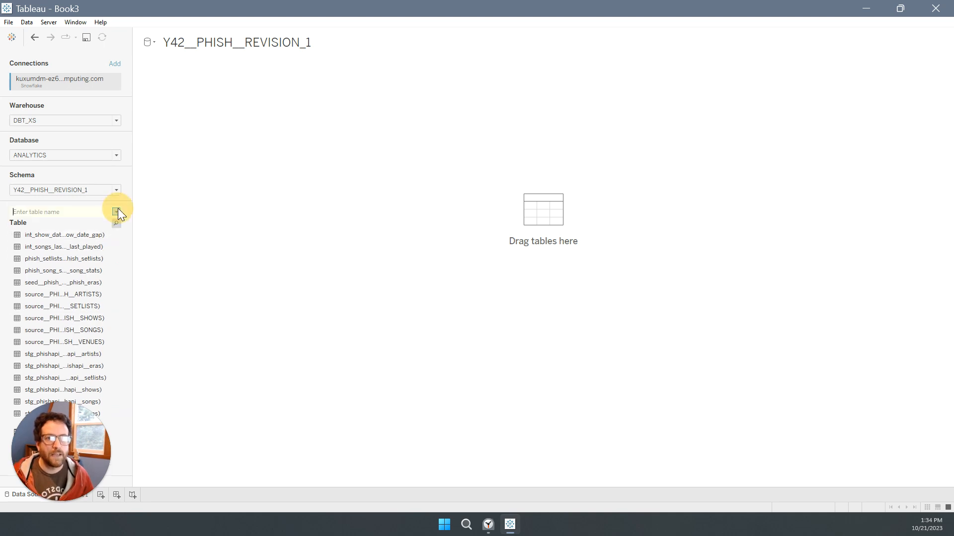
text(set)
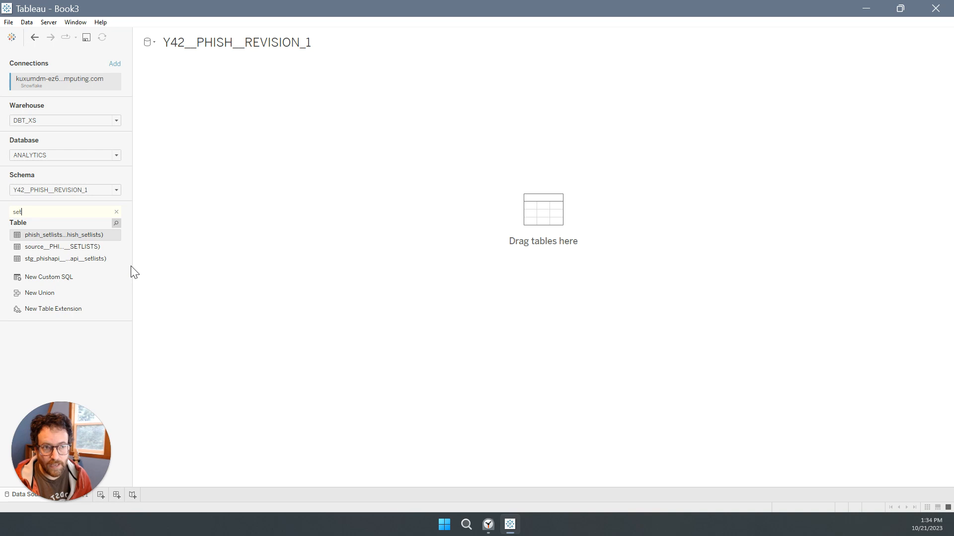
drag(132, 264, 256, 264)
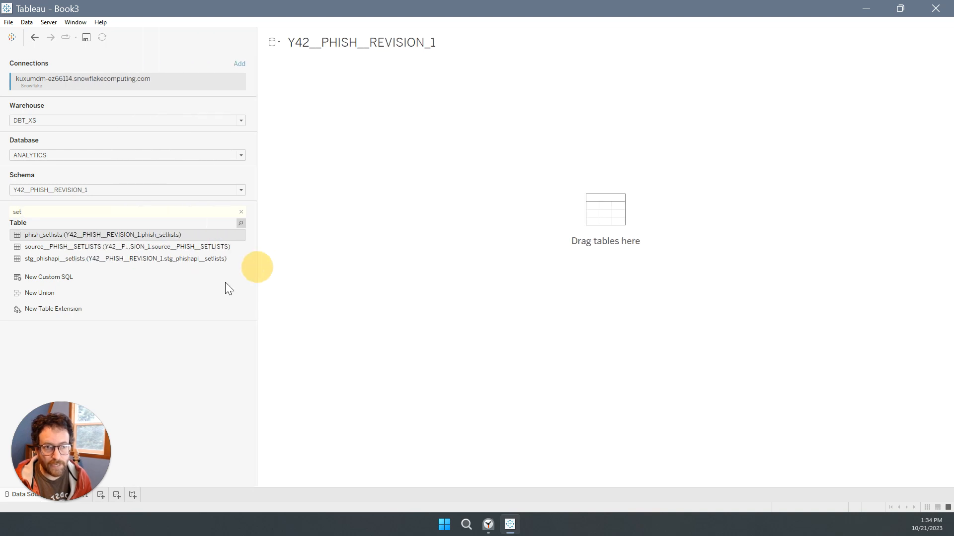
drag(116, 235, 383, 206)
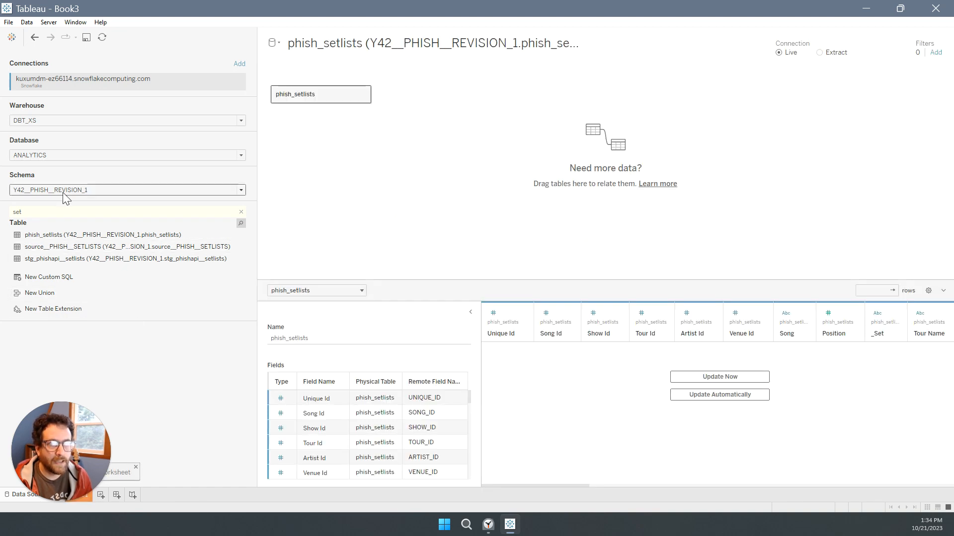
Search the tables for "song_st" and add phish_song_stats to the canvas beside phish_setlists.
double_click(49, 212)
key(BackSpace)
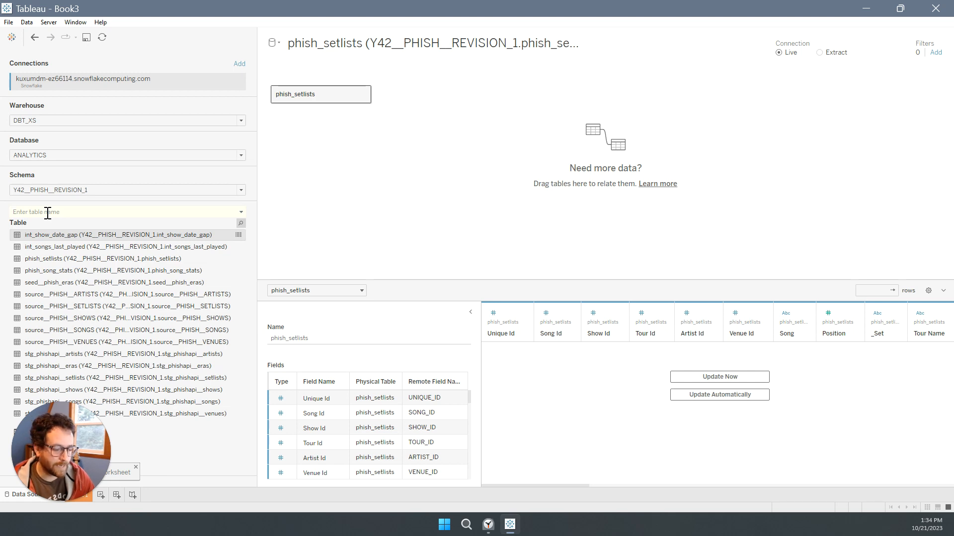
text(song_st)
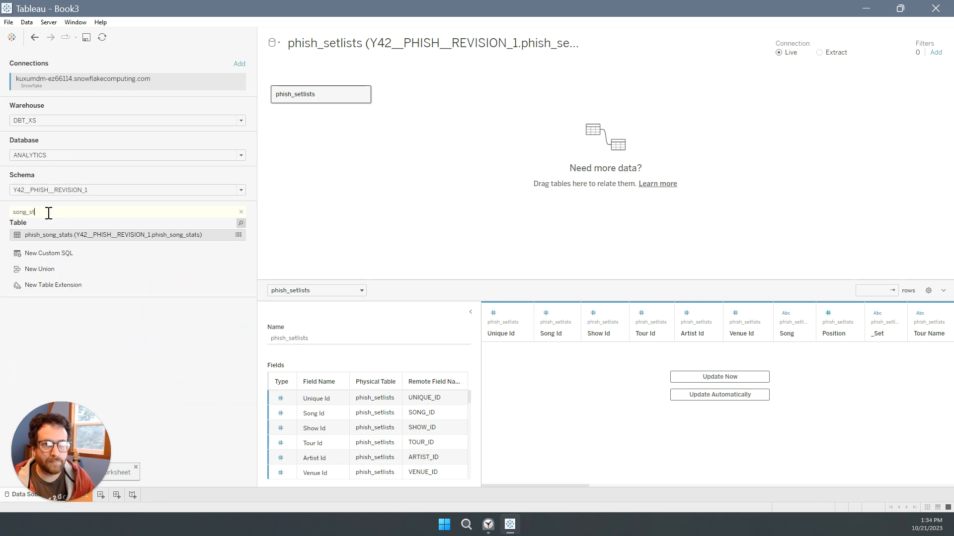
drag(50, 235, 417, 153)
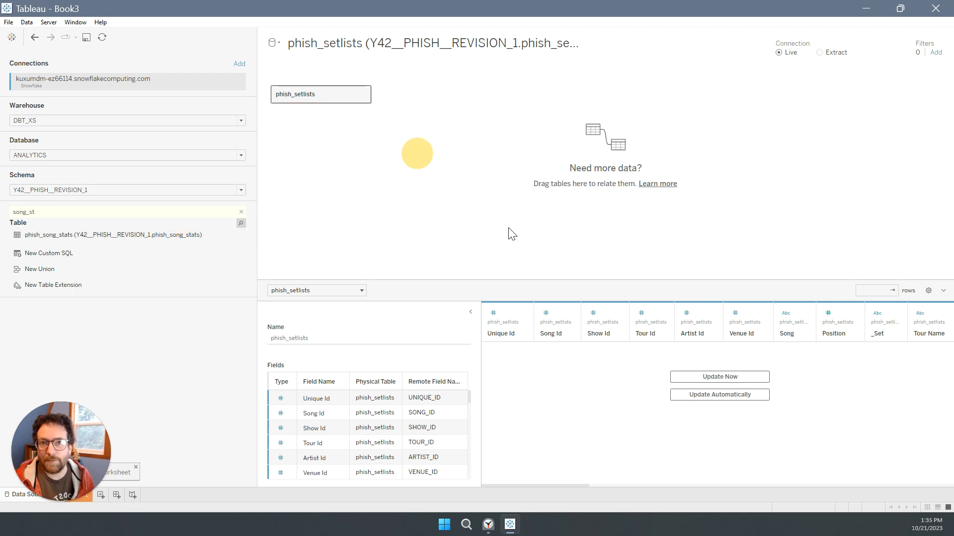
Define the relationship as Song Id from phish_setlists equal to SONG ID from phish_song_stats.
click(299, 364)
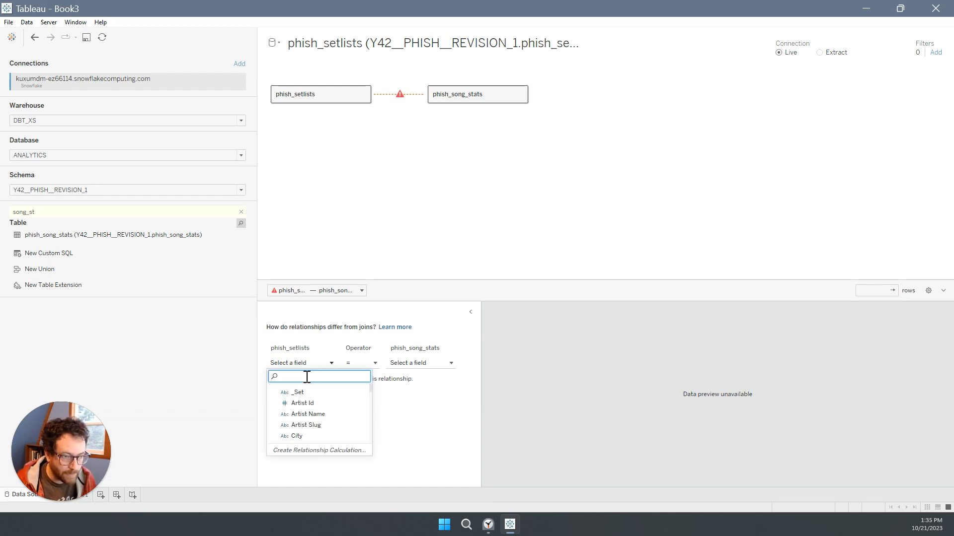
text(se)
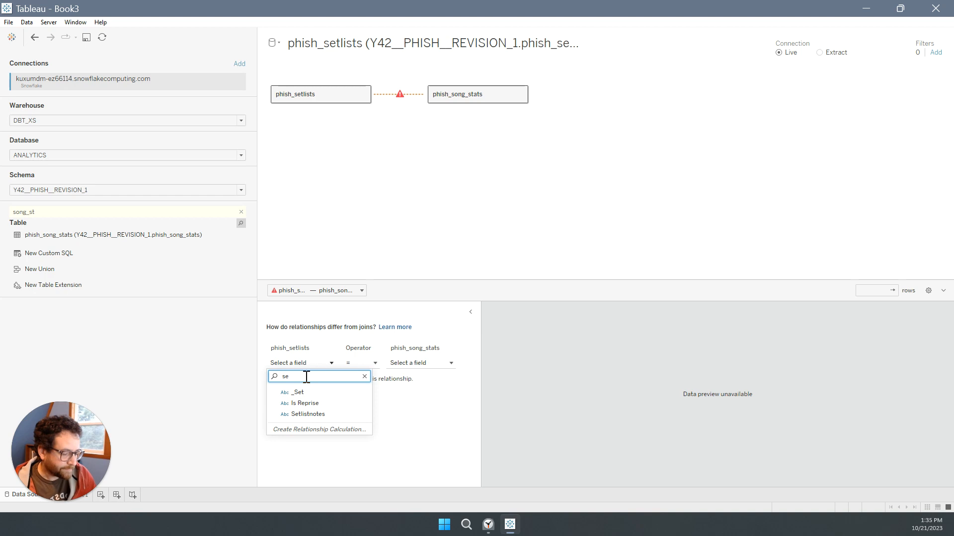
key(BackSpace)
key(BackSpace)
text(song)
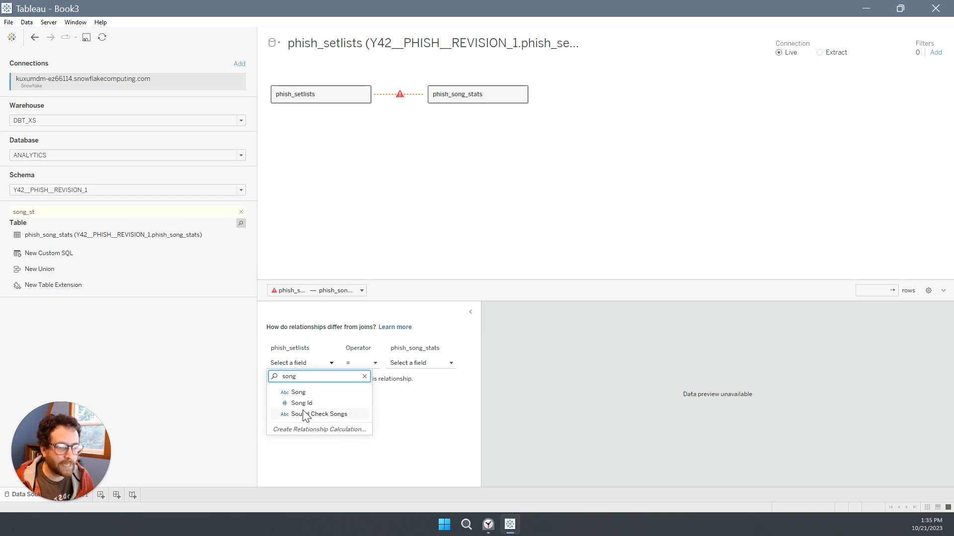
click(301, 402)
click(414, 363)
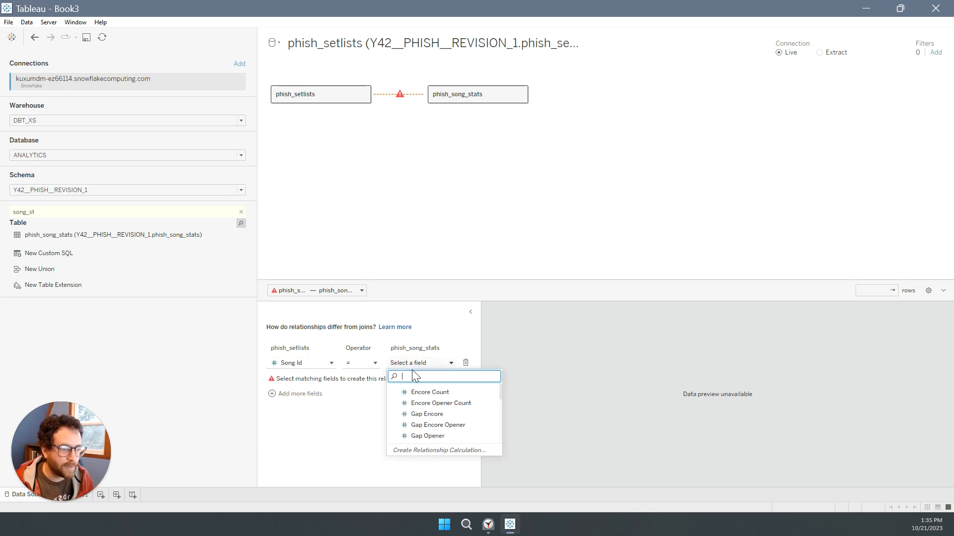
text(son)
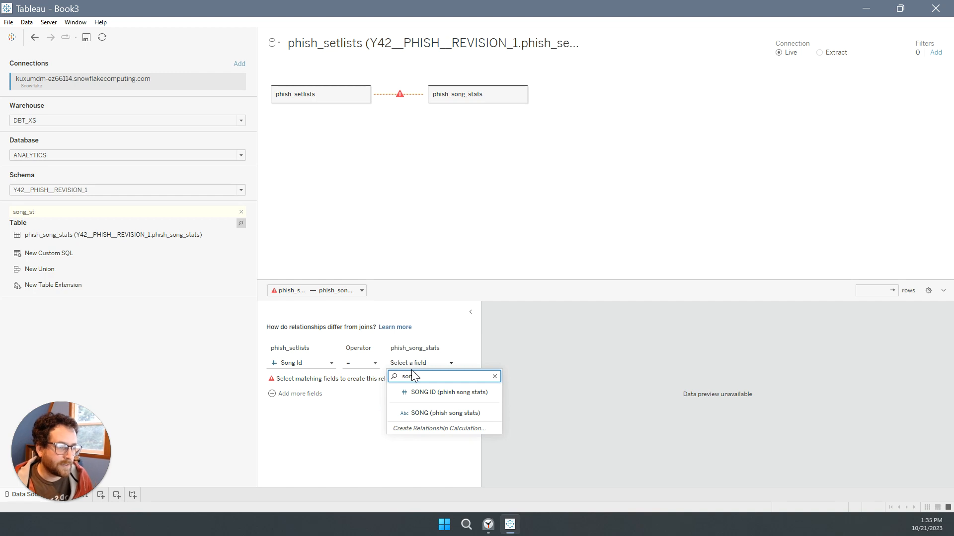
text(g)
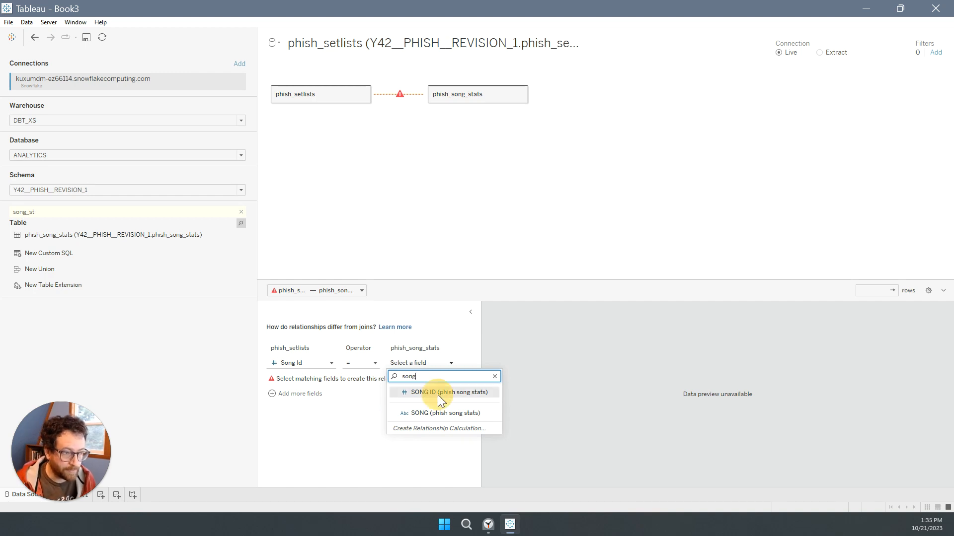
click(439, 394)
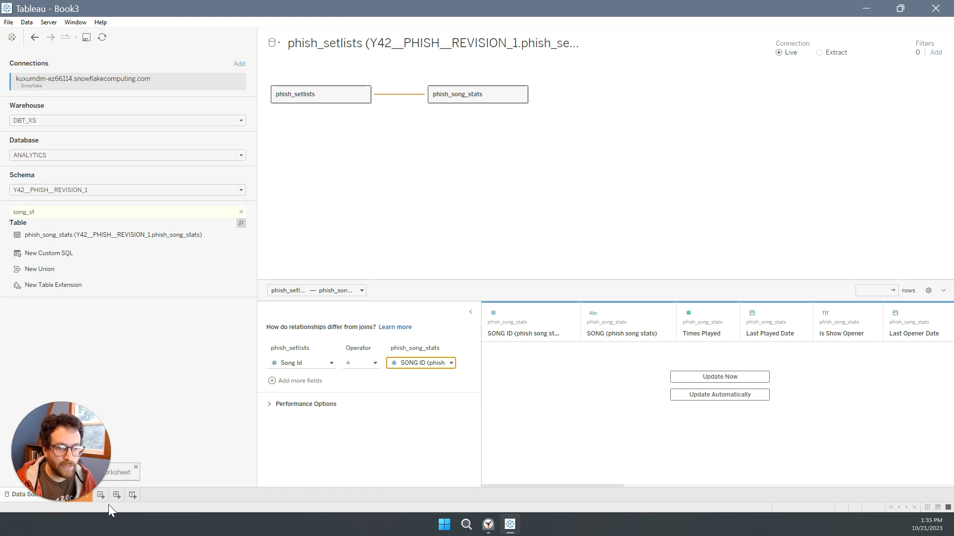
Open the Sheet 1 worksheet and collapse the phish_setlists and phish_song_stats field lists.
drag(68, 466, 70, 391)
click(72, 498)
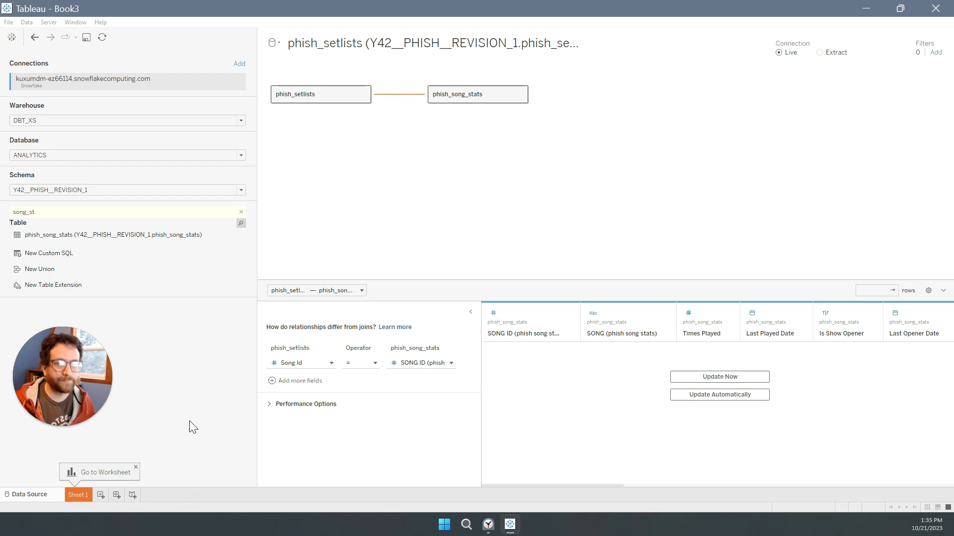
drag(86, 358, 95, 394)
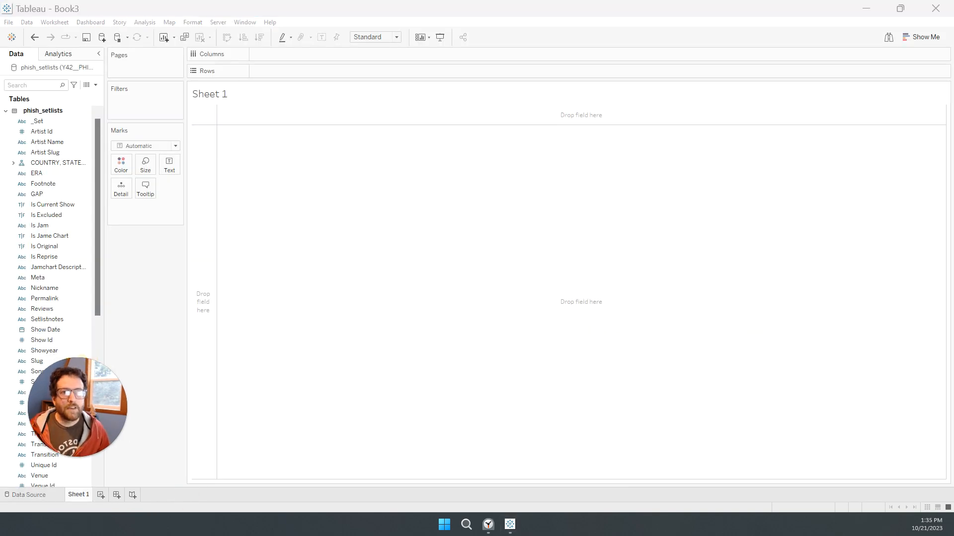
click(7, 112)
click(6, 124)
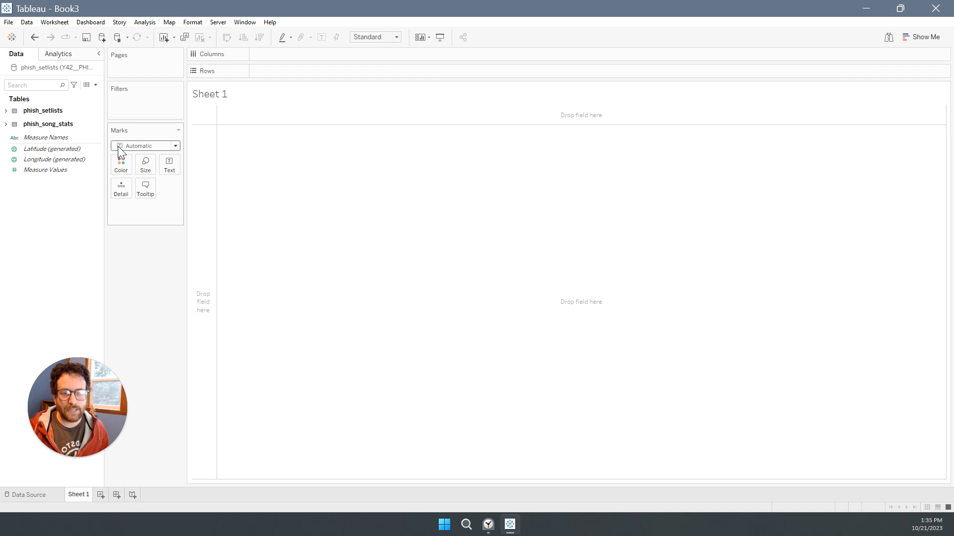
Expand the COUNTRY, STATE, CITY hierarchy in phish_setlists and plot City as points on a map.
click(6, 110)
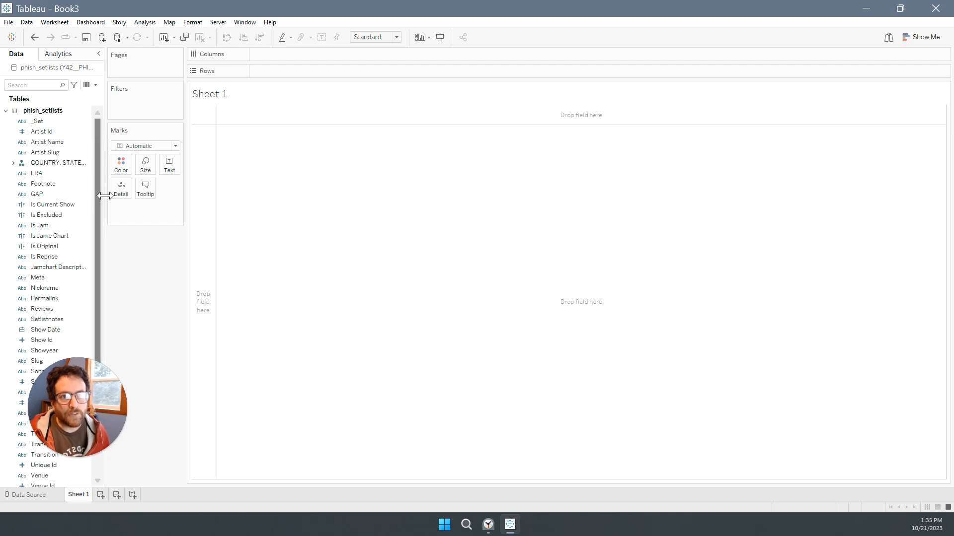
drag(103, 194, 125, 198)
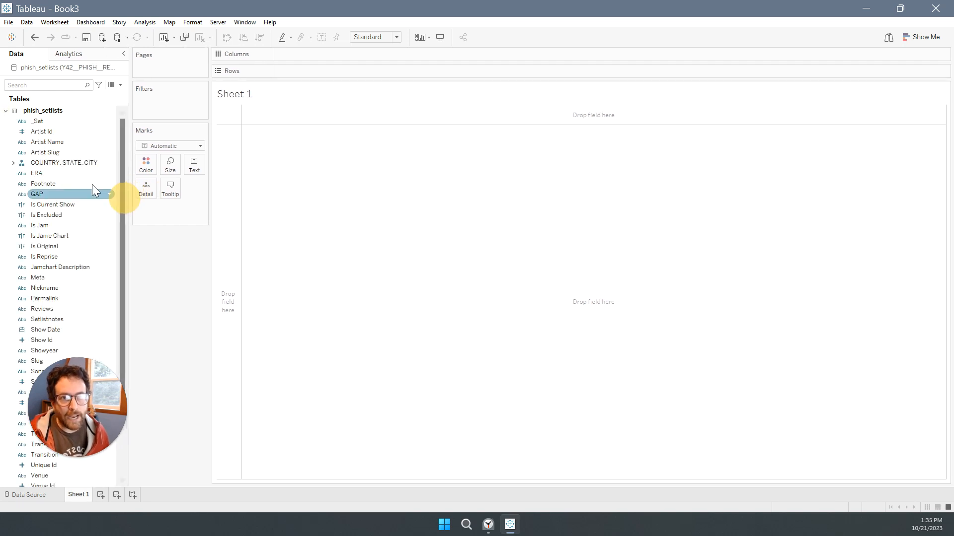
click(13, 163)
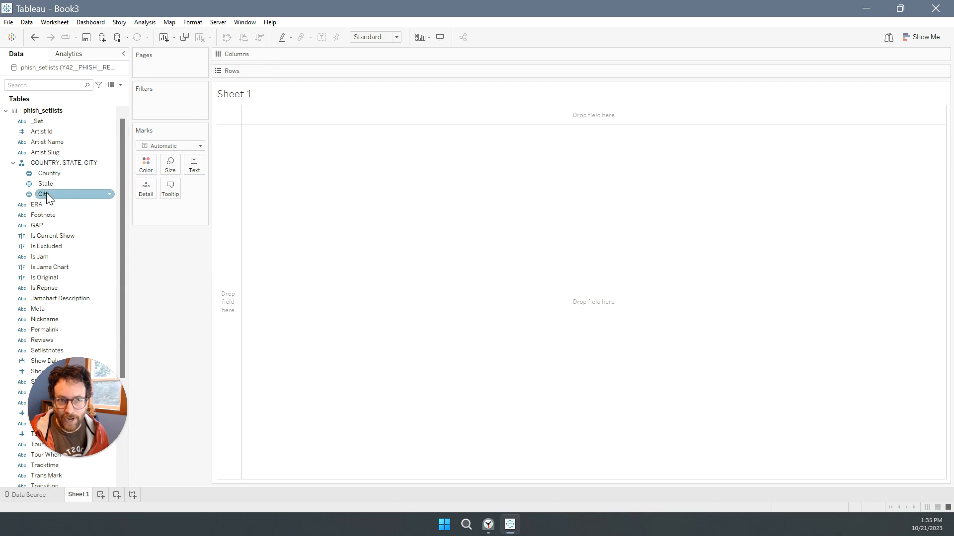
click(45, 193)
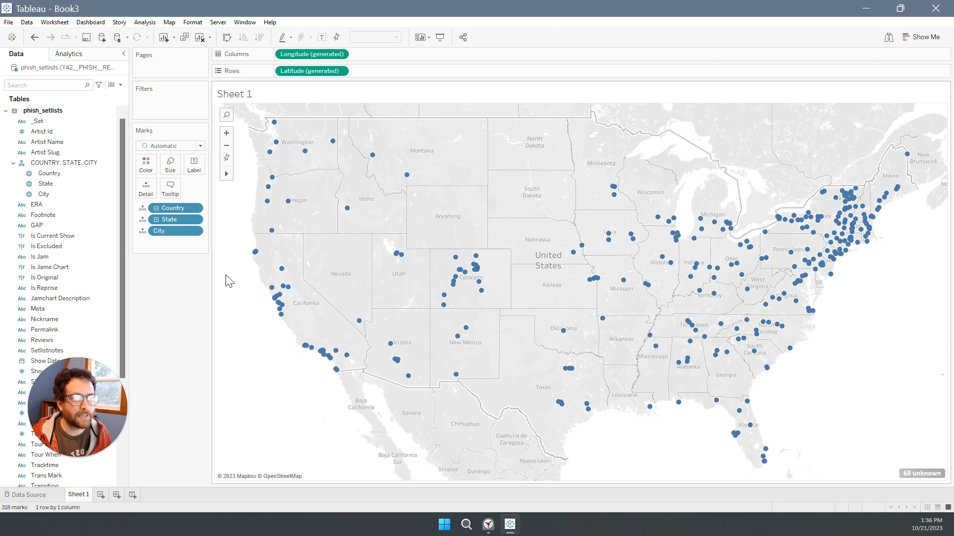
click(146, 165)
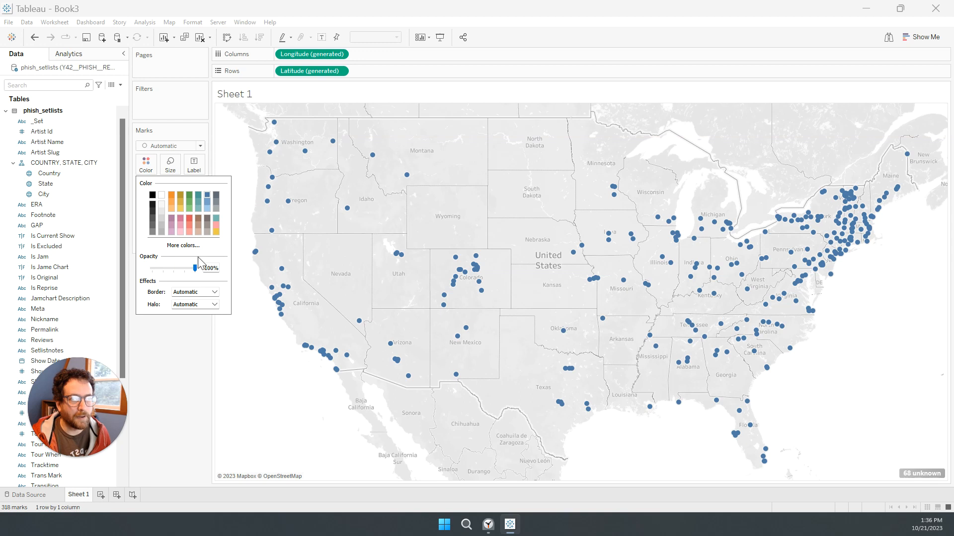
click(180, 379)
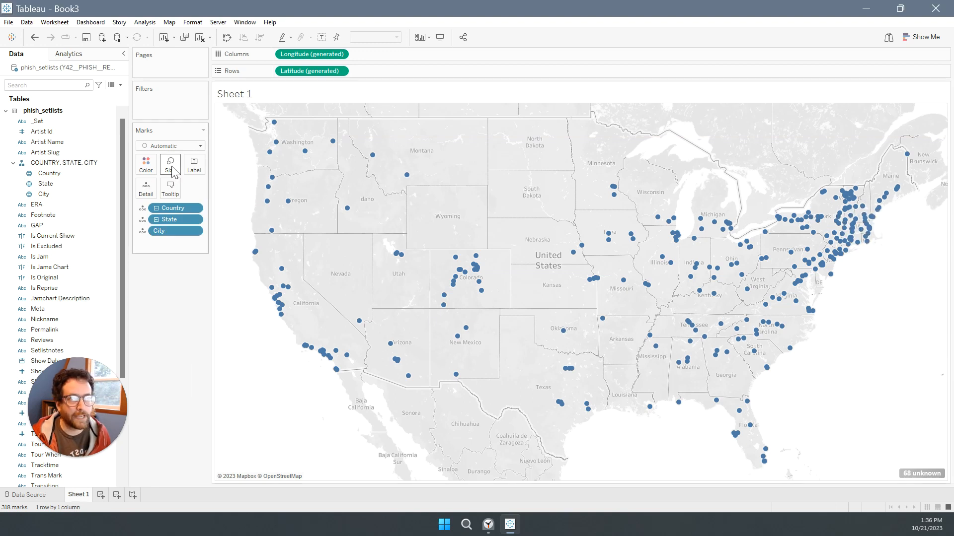
drag(100, 403, 857, 73)
click(43, 460)
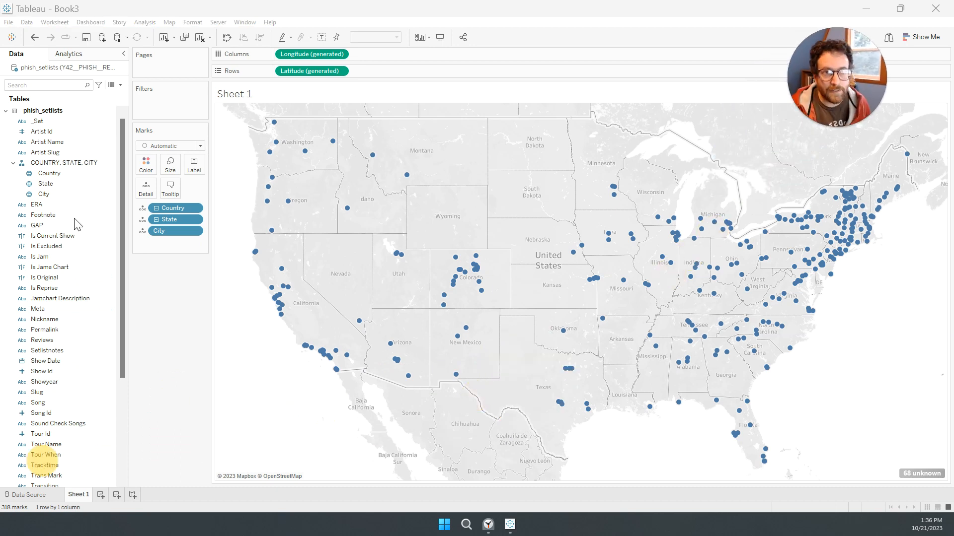
Search the fields for "row" and size the map marks by Row Count from phish_setlists.
click(47, 85)
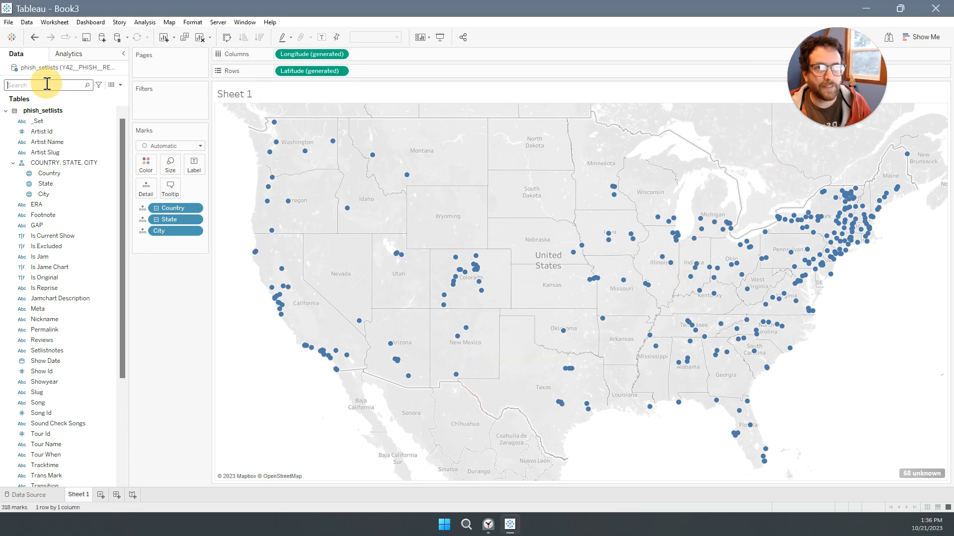
text(row)
mouse_move(45, 129)
mouse_down()
mouse_move(149, 136)
mouse_move(226, 171)
mouse_move(167, 186)
mouse_move(170, 166)
mouse_up()
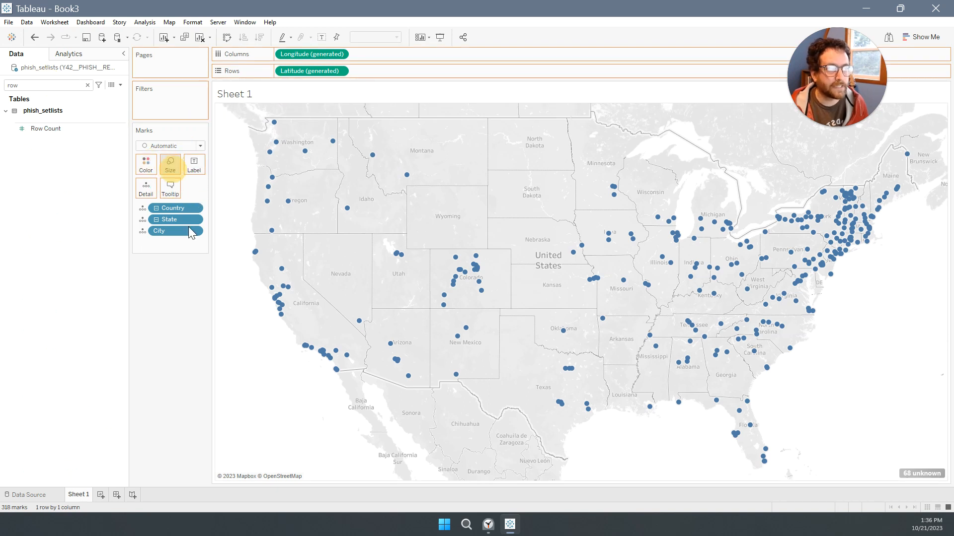
Enlarge the map's mark size and reduce the mark opacity to 62%.
click(170, 164)
click(192, 188)
drag(227, 190, 221, 189)
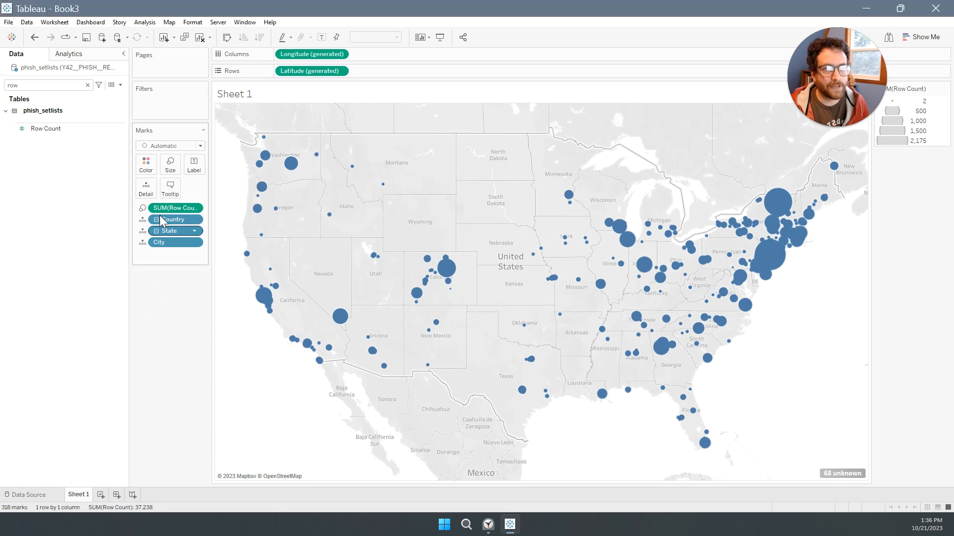
click(146, 164)
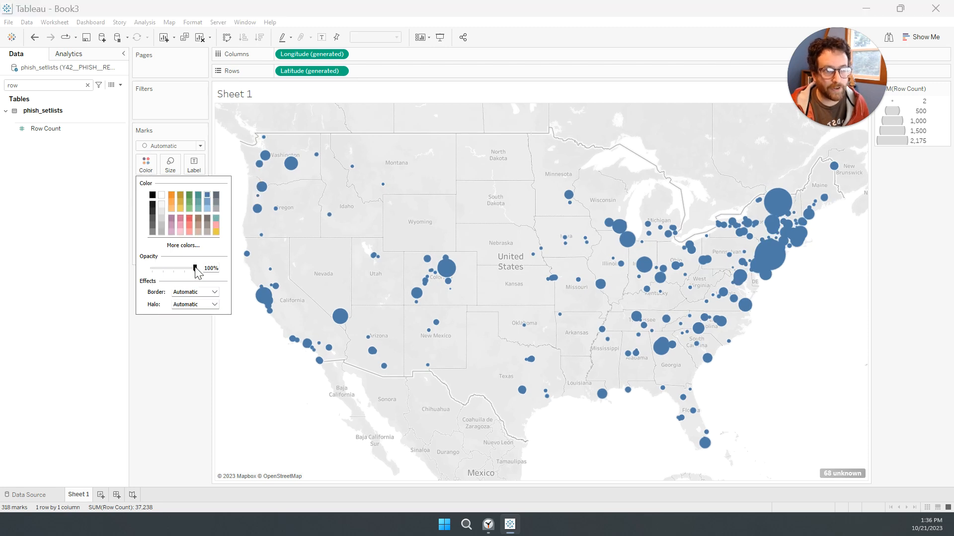
drag(194, 268, 180, 269)
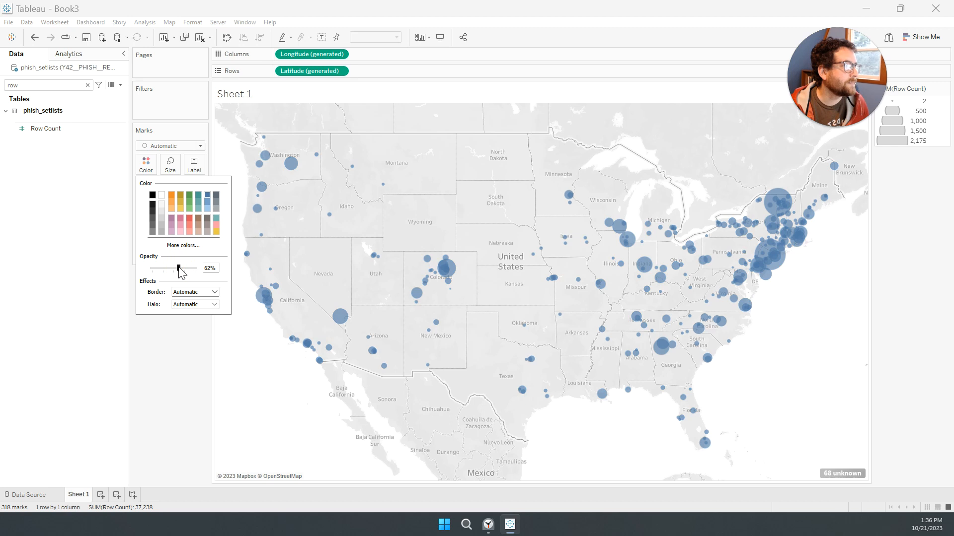
click(182, 372)
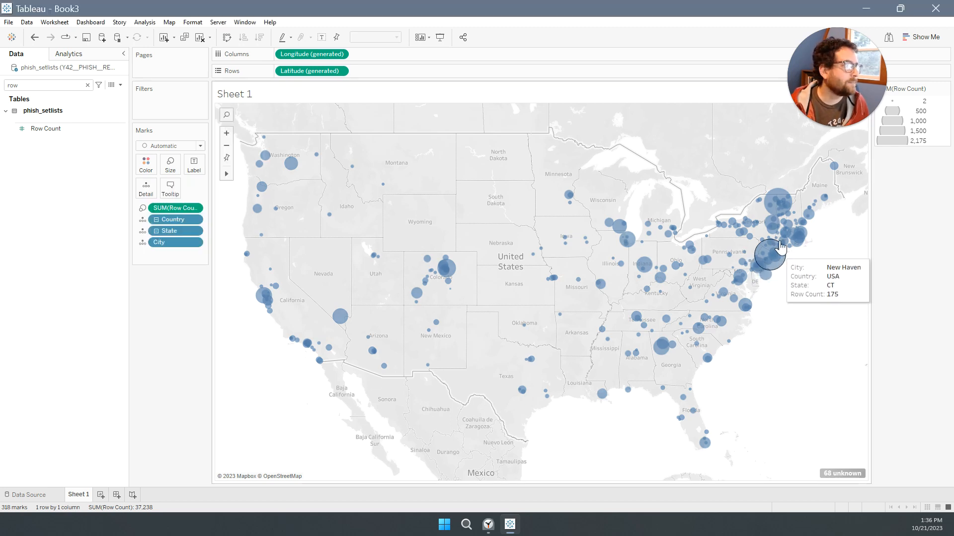
Find ERA in phish_setlists, try it as the mark color, and move it to Rows before Latitude to split the map.
double_click(52, 90)
text(er)
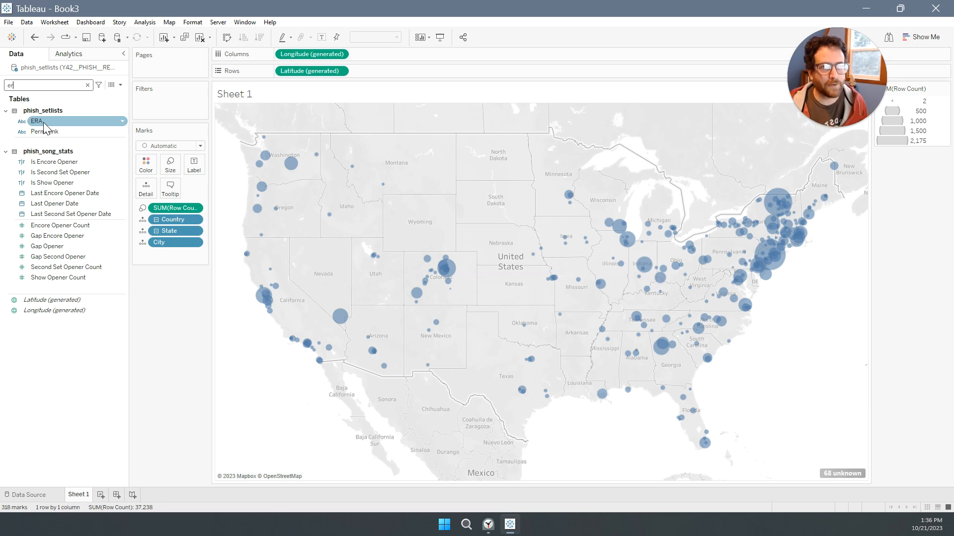
drag(44, 128, 278, 76)
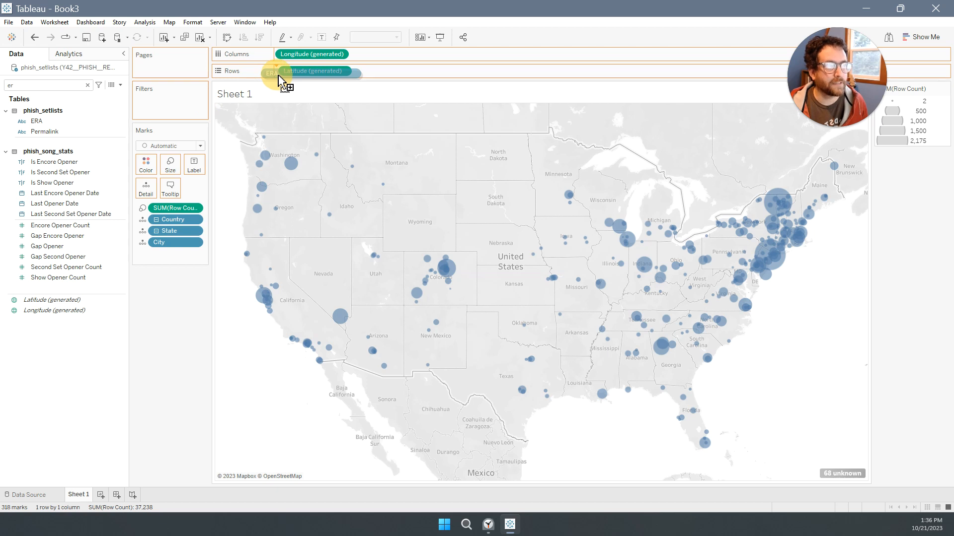
drag(278, 76, 145, 171)
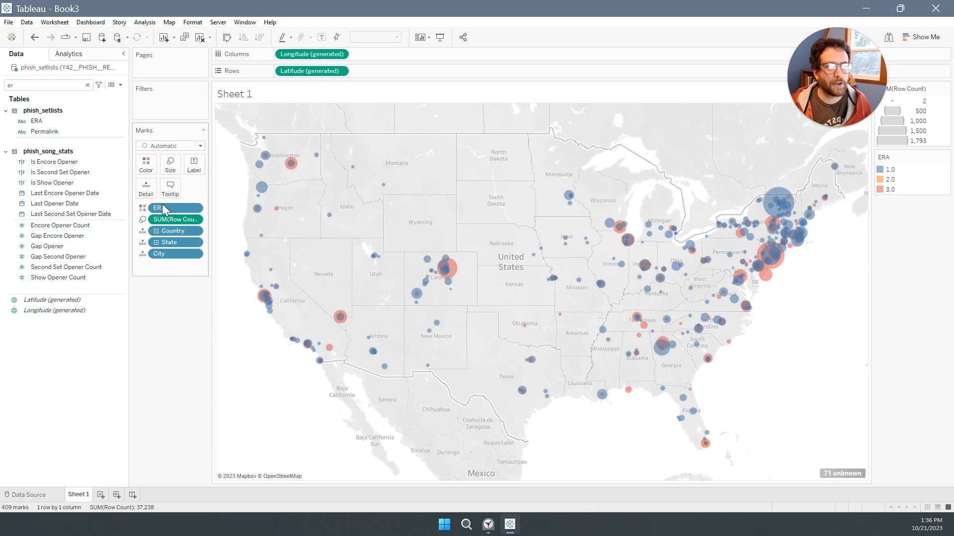
drag(164, 208, 279, 76)
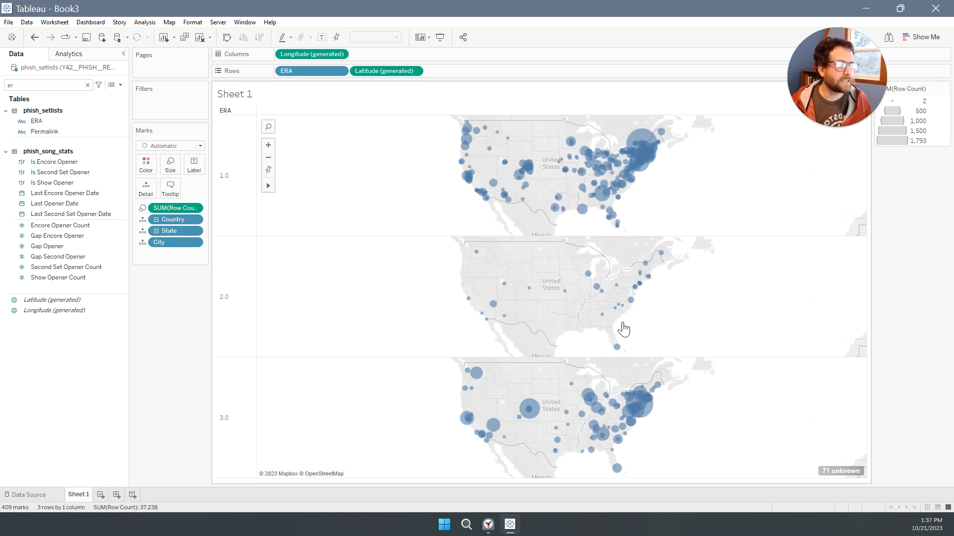
Add a new worksheet and place ERA from phish_setlists on Rows.
click(100, 496)
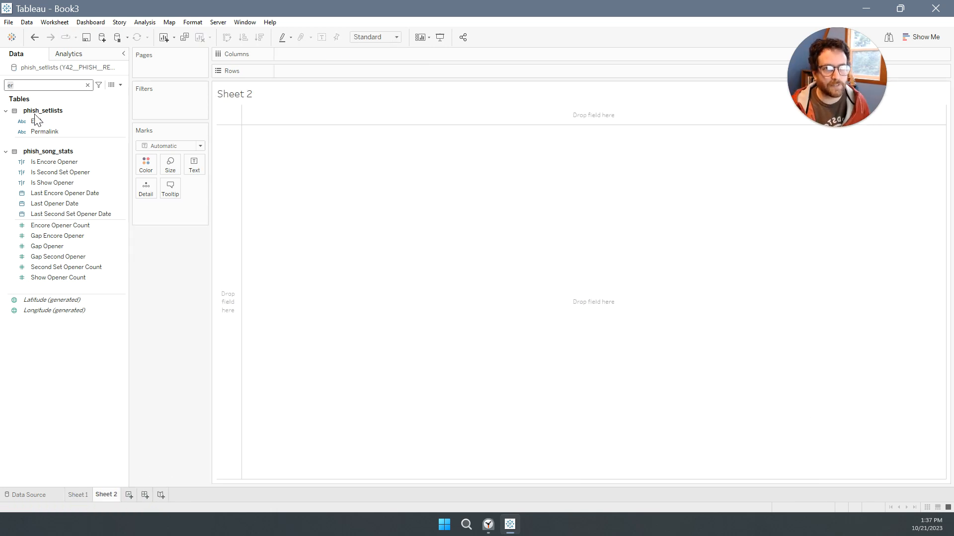
drag(34, 121, 263, 112)
drag(222, 158, 225, 163)
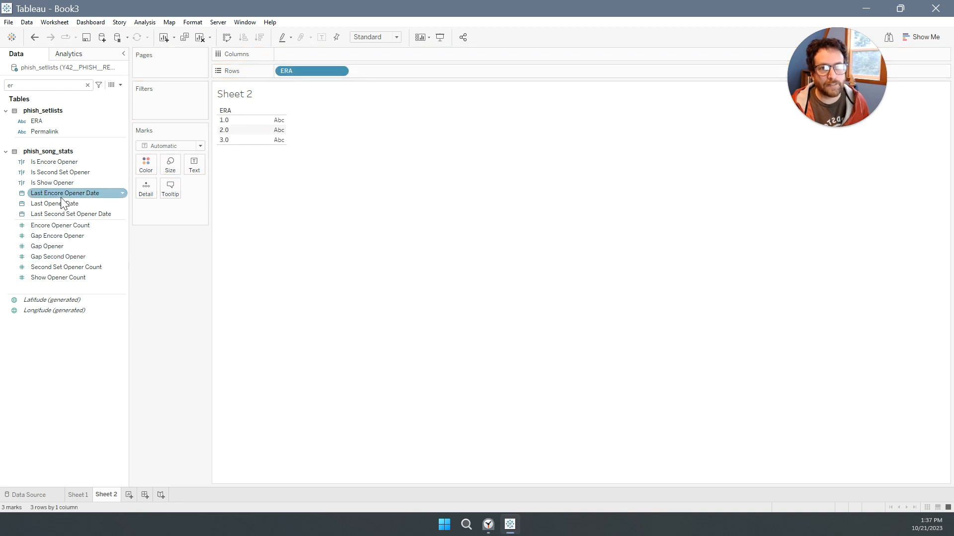
Search the fields for "cou" and show Row Count from phish_setlists as the text value for each ERA.
click(44, 85)
key(BackSpace)
key(BackSpace)
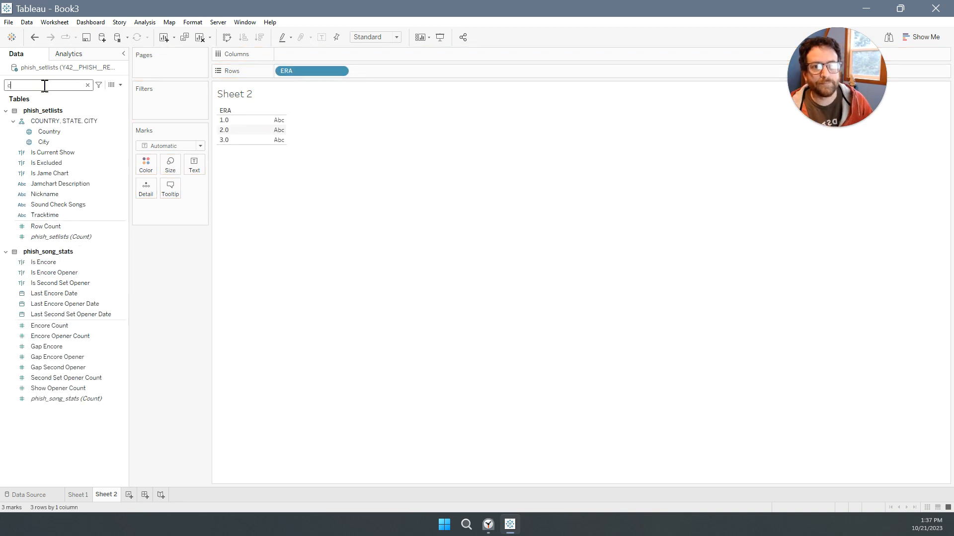
text(cou)
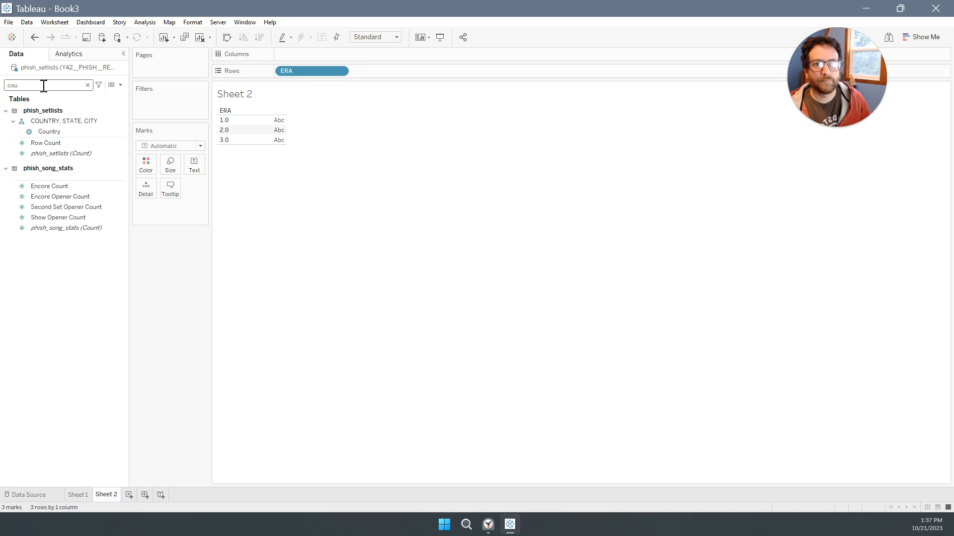
drag(50, 142, 276, 130)
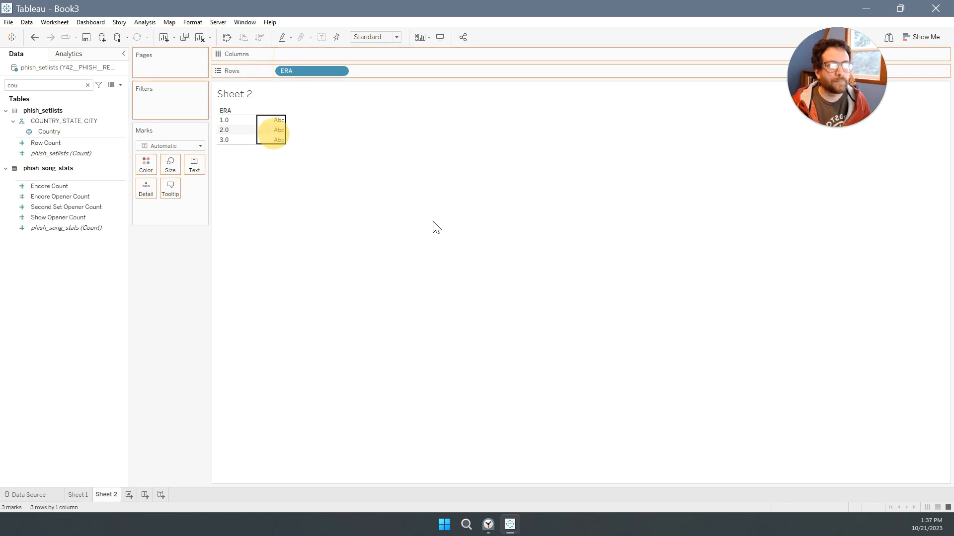
click(487, 247)
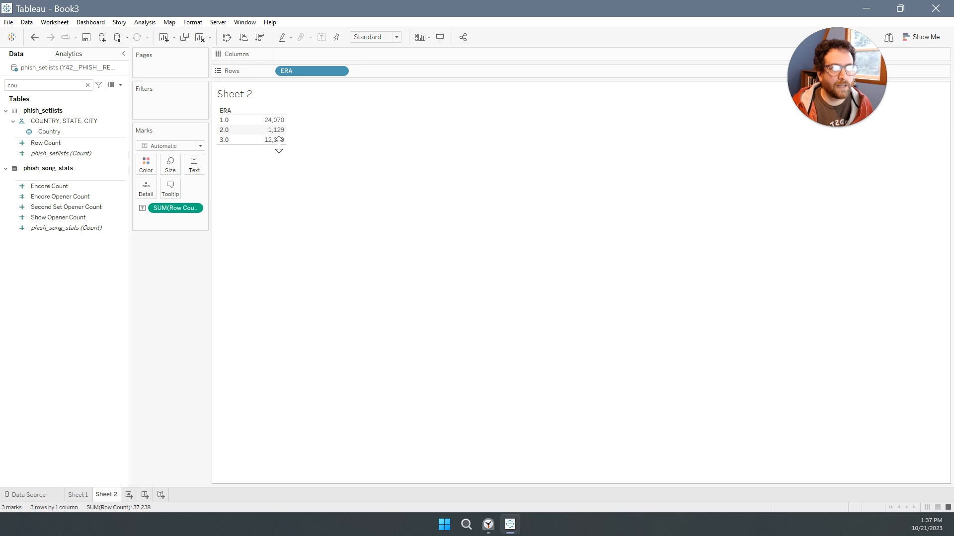
Create a calculated field named Show Count with the formula countd([Show Id]).
click(120, 85)
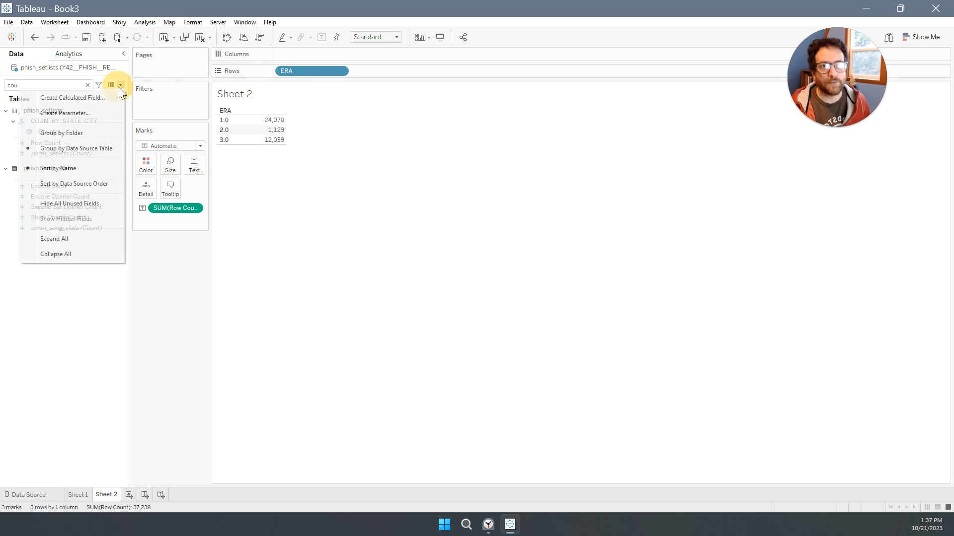
click(90, 97)
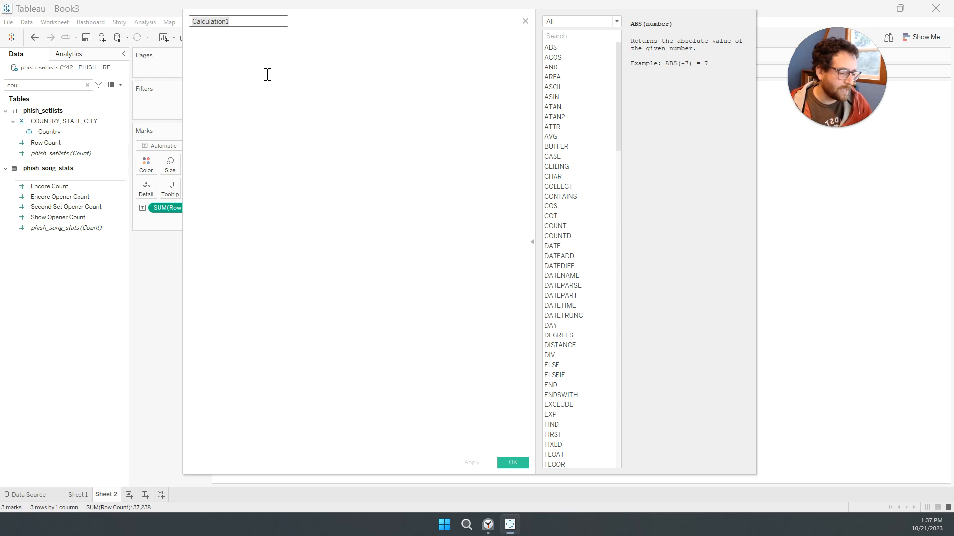
text(Show Count)
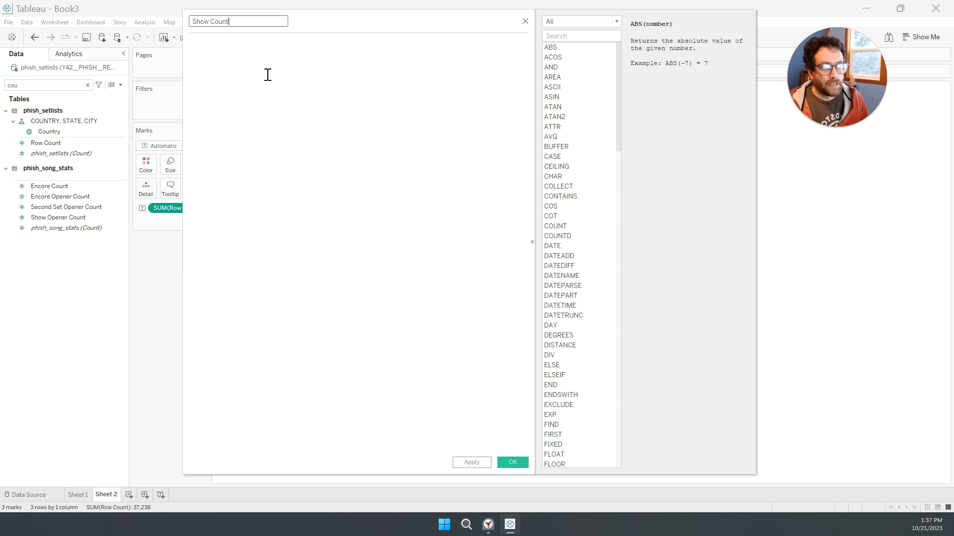
click(268, 75)
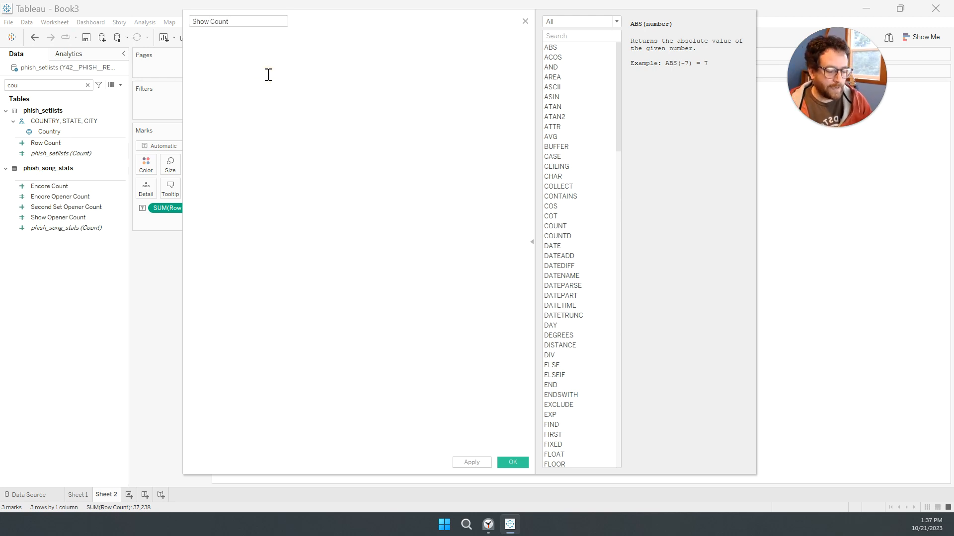
text(countd(show)
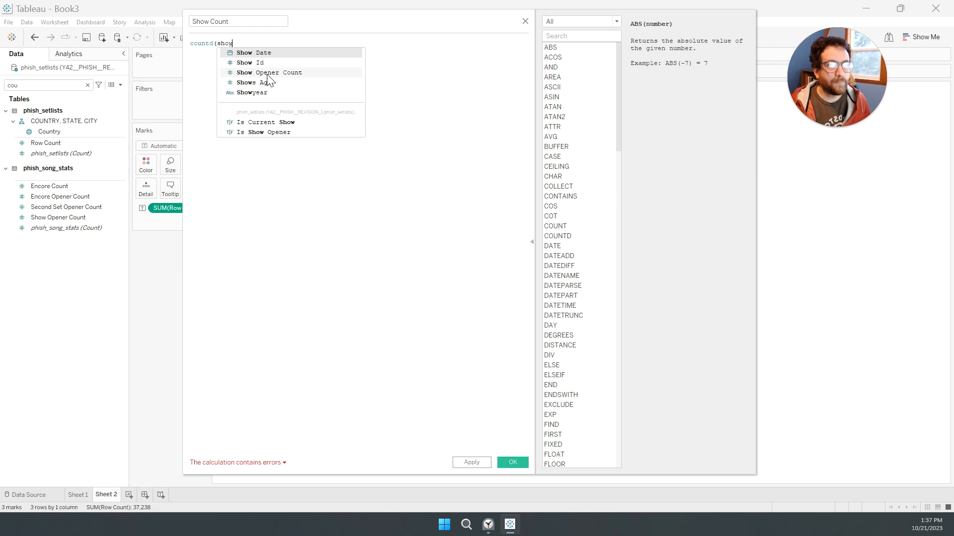
key(Down)
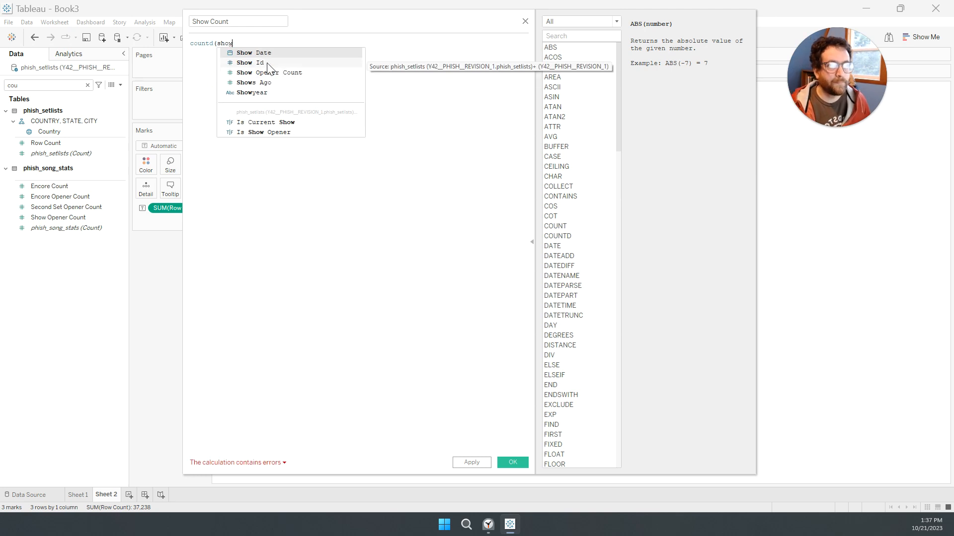
key(Return)
text())
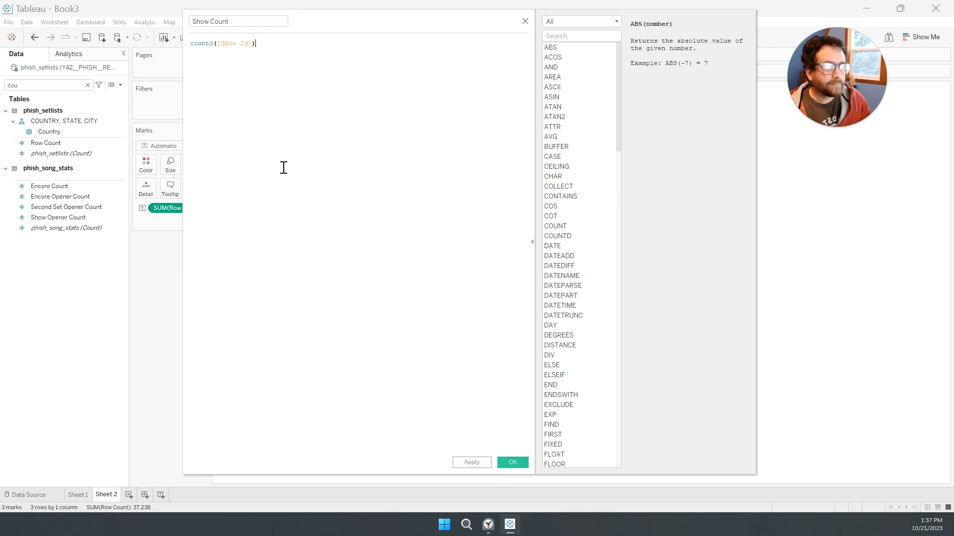
click(511, 462)
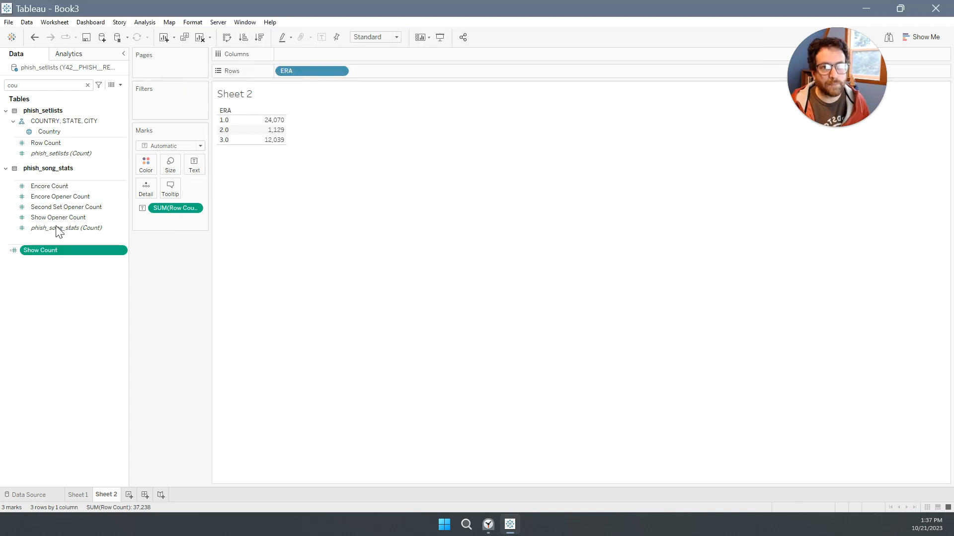
Search the fields for "show" and replace Row Count with Show Count as the text value in the ERA table.
double_click(49, 84)
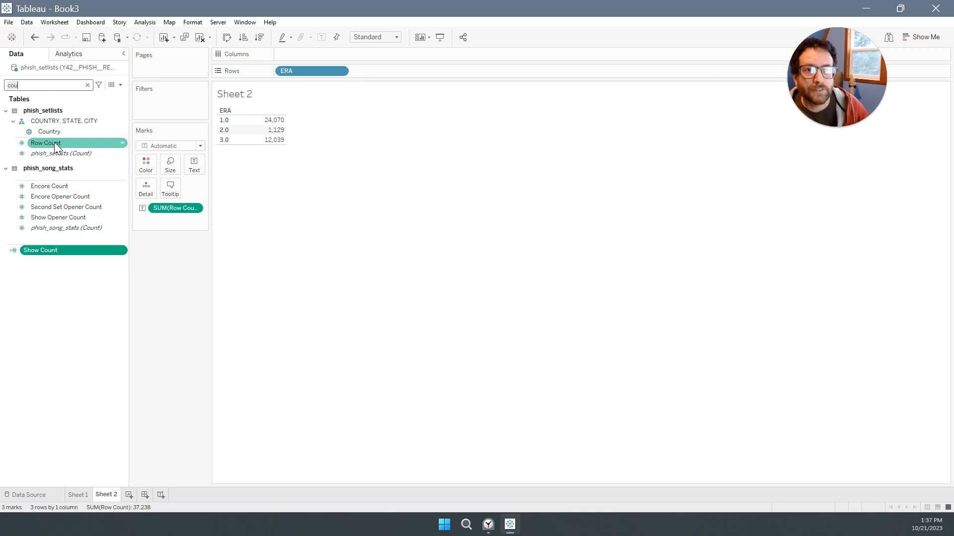
text(show)
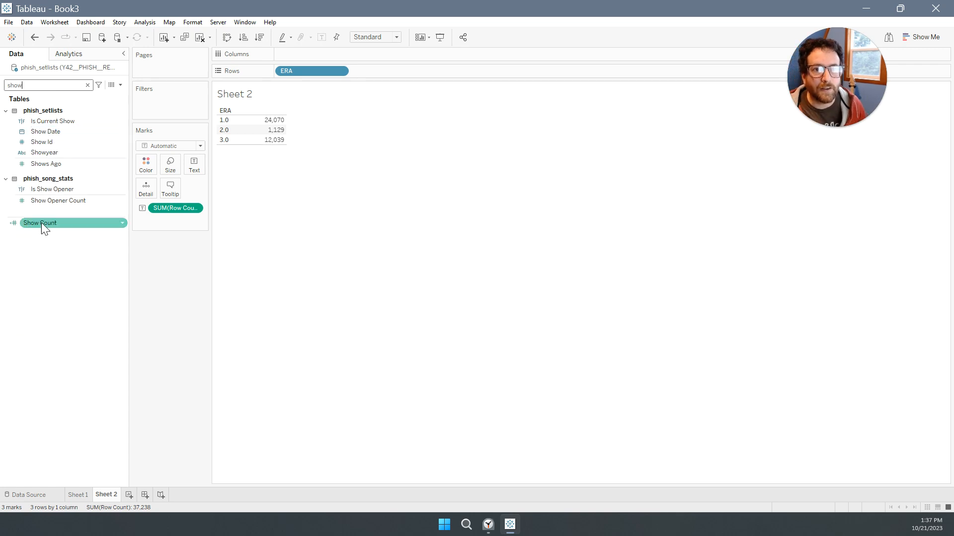
drag(40, 222, 167, 214)
mouse_move(284, 123)
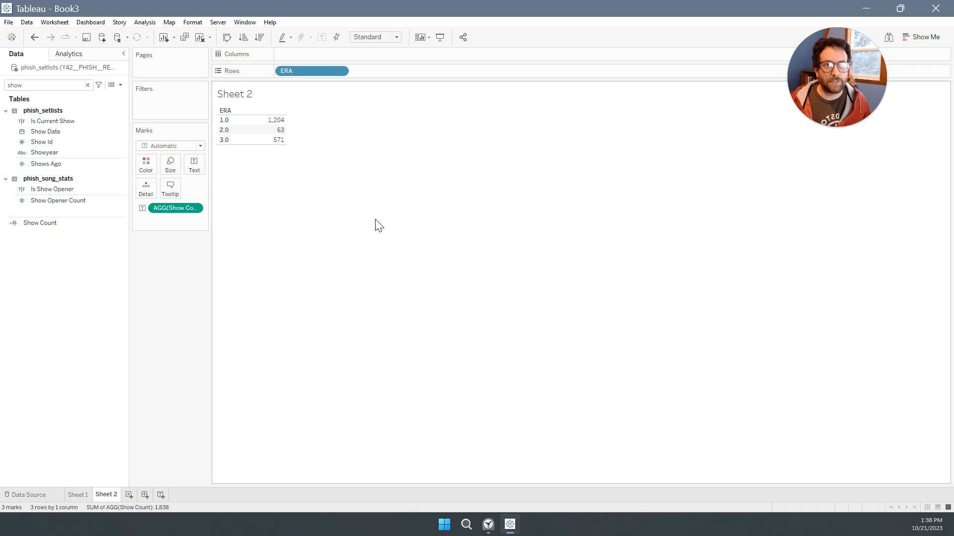
Add a new worksheet, find Show Date in phish_setlists, and place it on Columns as an exact date.
click(129, 496)
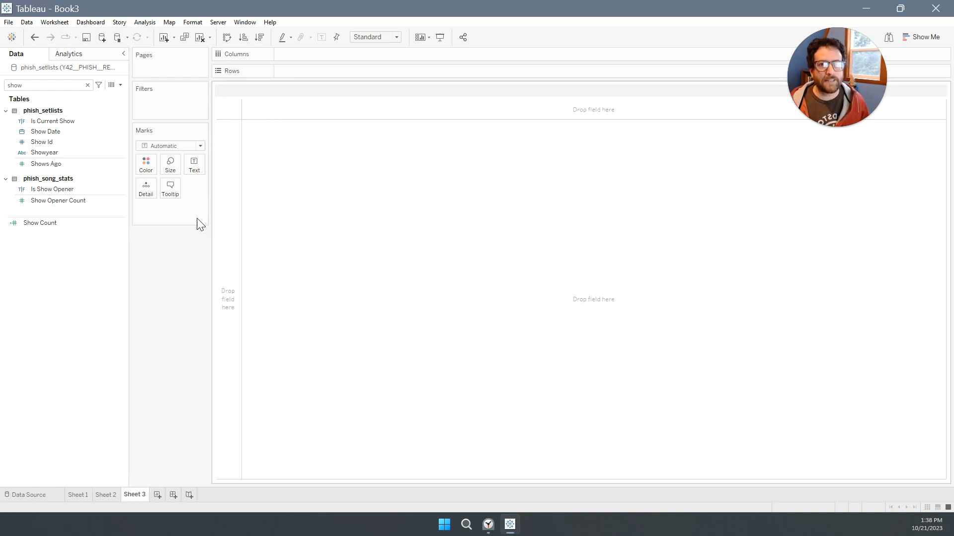
click(51, 84)
key(BackSpace)
key(BackSpace)
key(BackSpace)
key(BackSpace)
text(date)
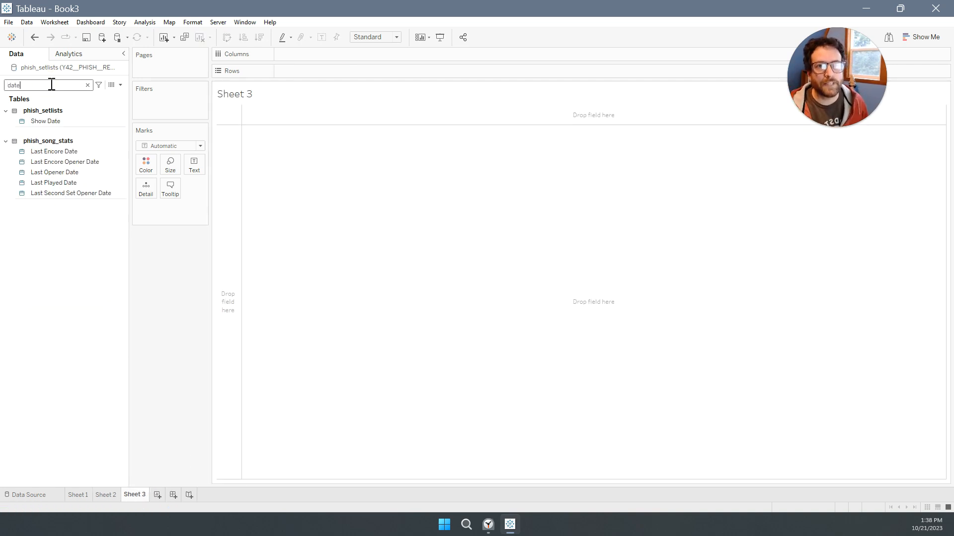
drag(52, 120, 350, 55)
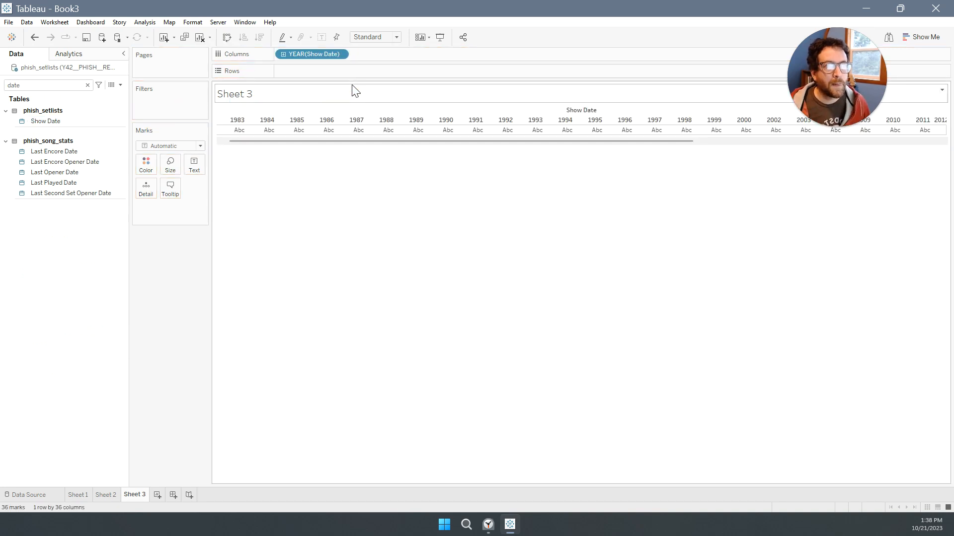
right_click(308, 53)
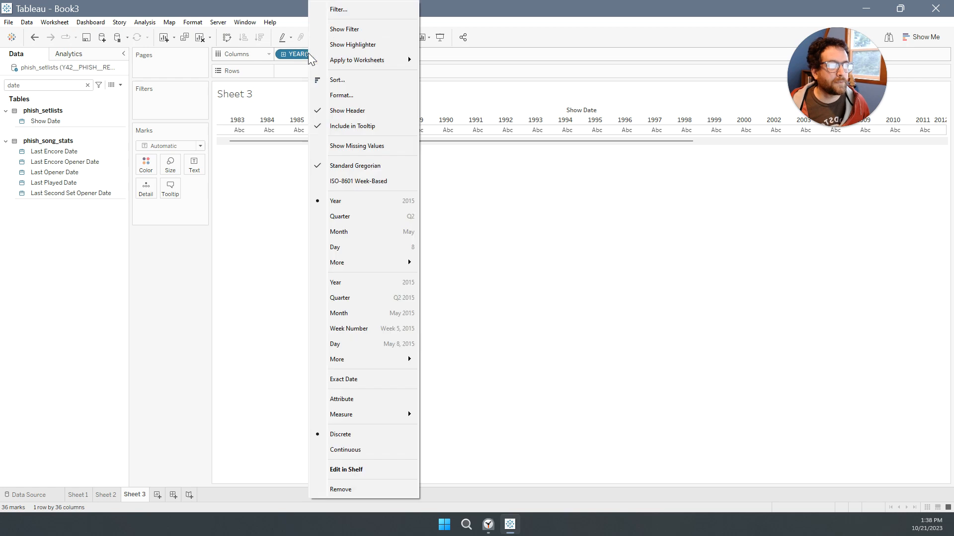
click(369, 385)
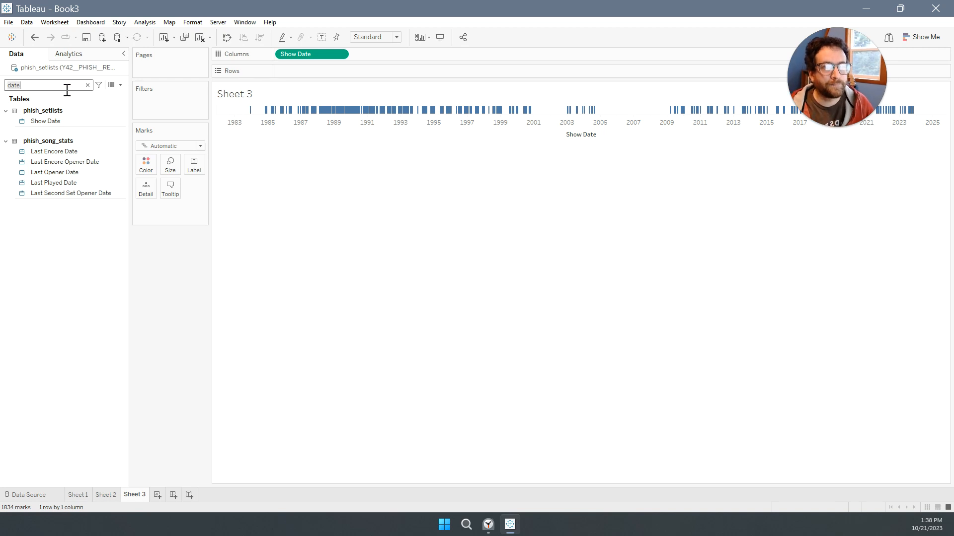
key(ctrl+a)
text(so)
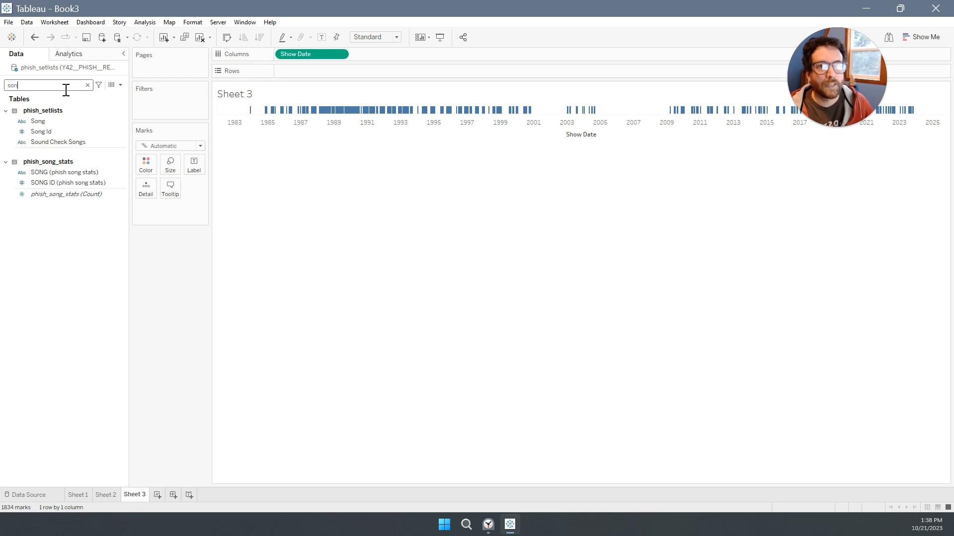
text(n)
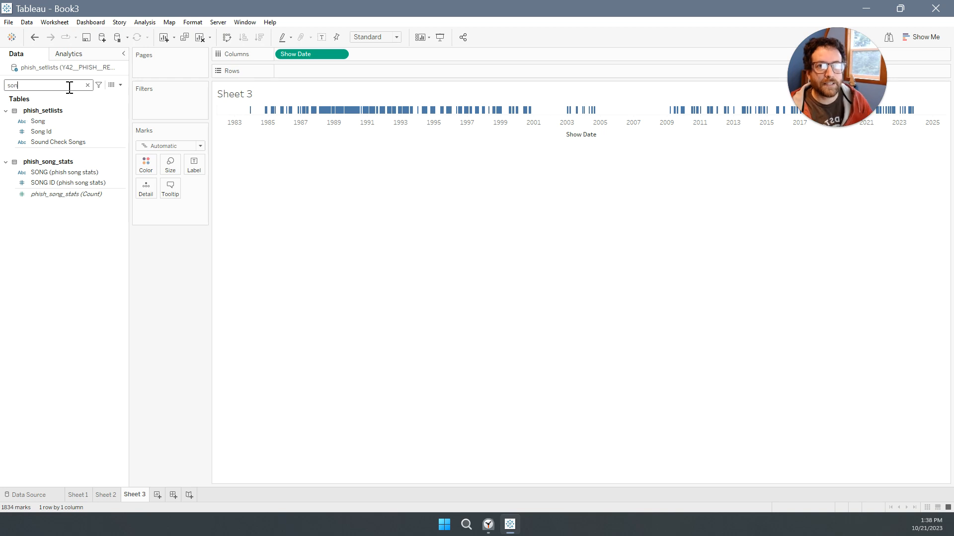
key(BackSpace)
key(BackSpace)
key(BackSpace)
Search the fields for "count" and place Row Count from phish_setlists on Rows to plot it over Show Date.
text(count)
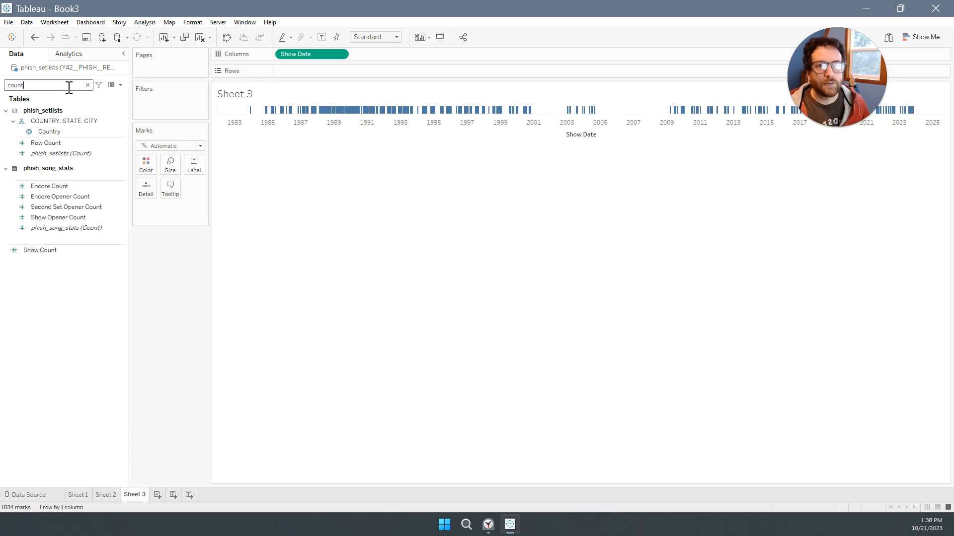
drag(46, 143, 343, 74)
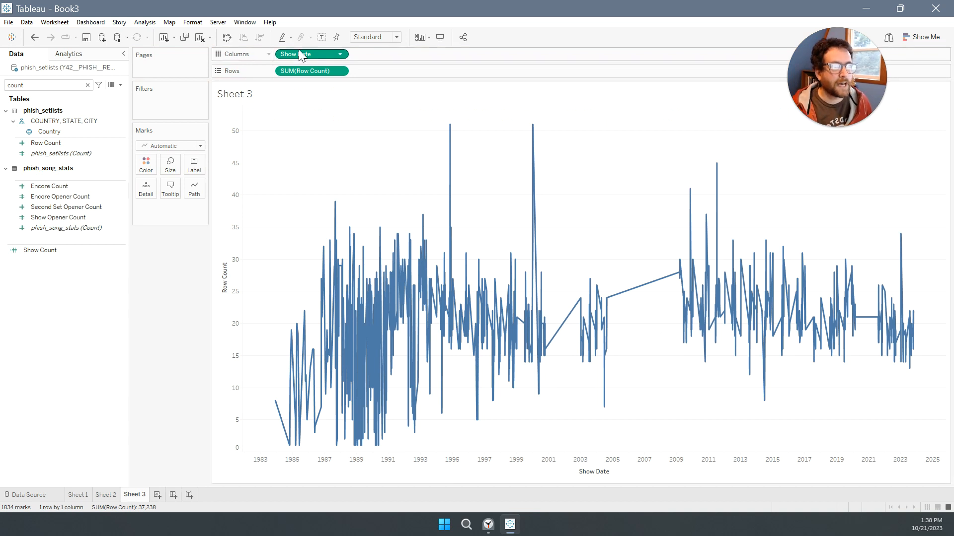
Change Show Date on Columns to continuous month and display the Row Count chart as bars.
right_click(332, 55)
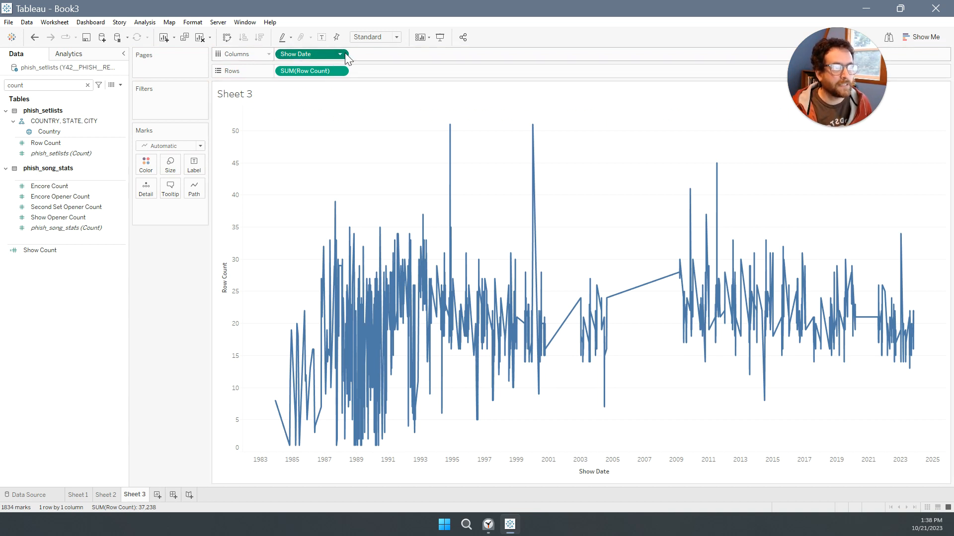
click(342, 54)
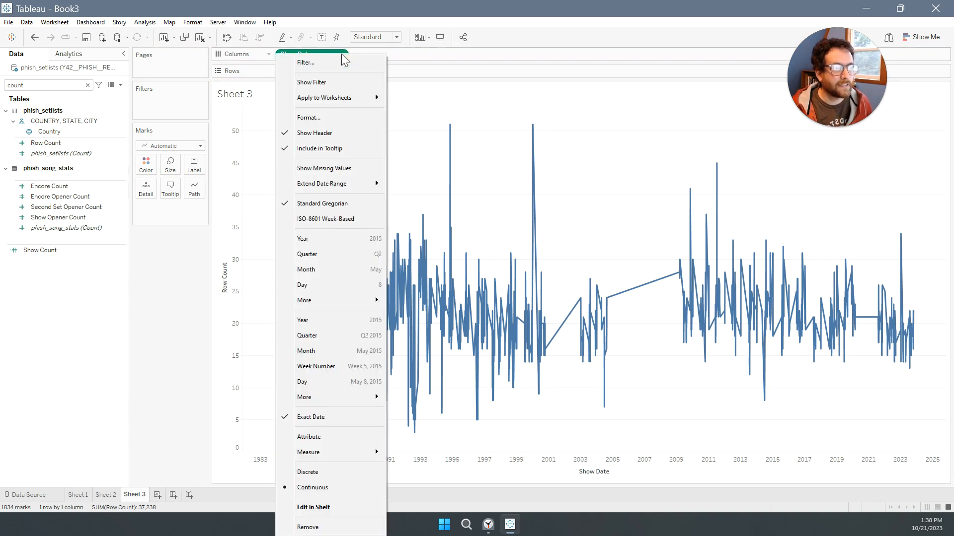
click(336, 351)
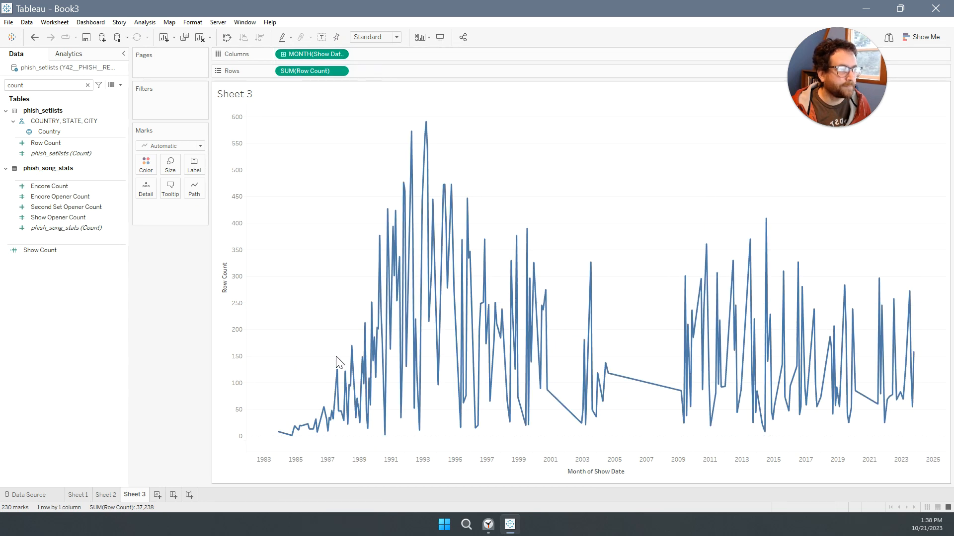
click(175, 145)
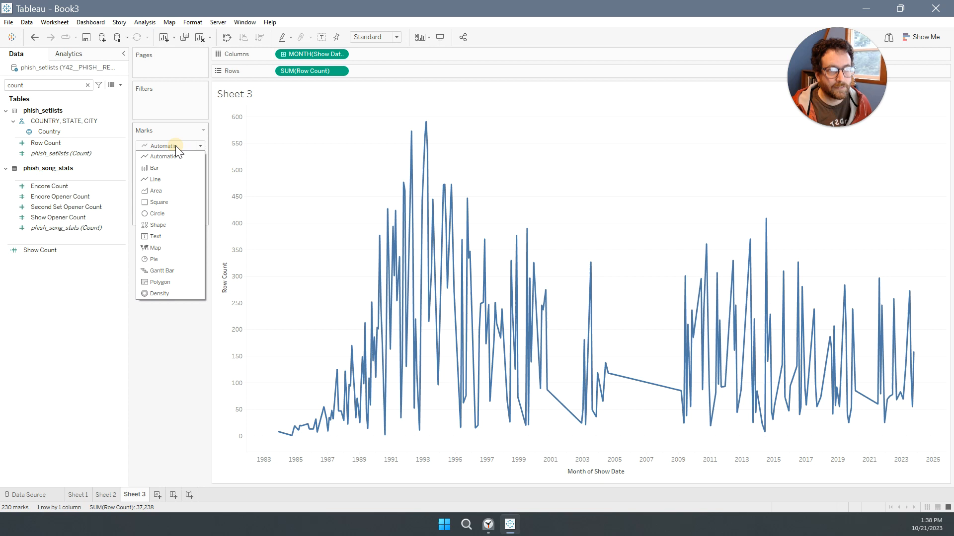
click(159, 169)
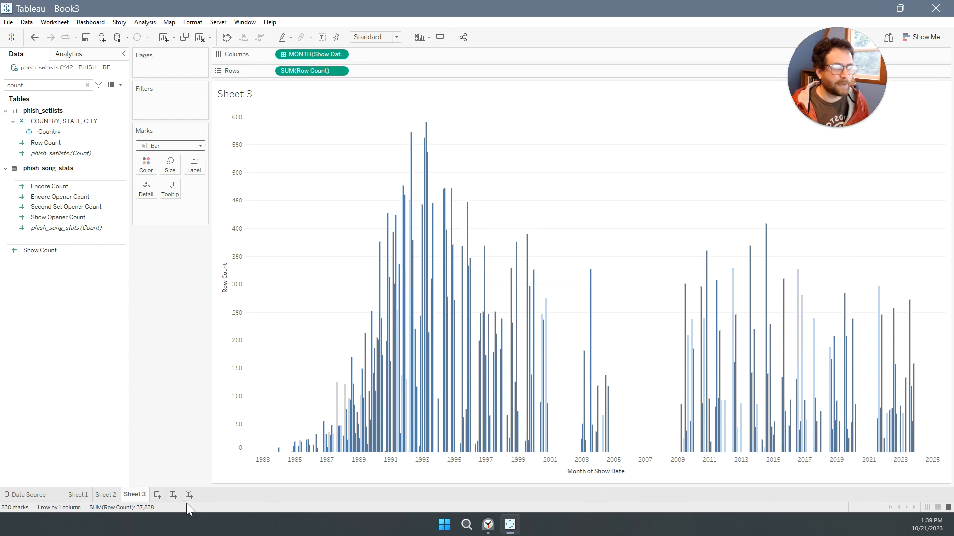
Rename the Sheet 3 worksheet as Count by Month.
double_click(135, 495)
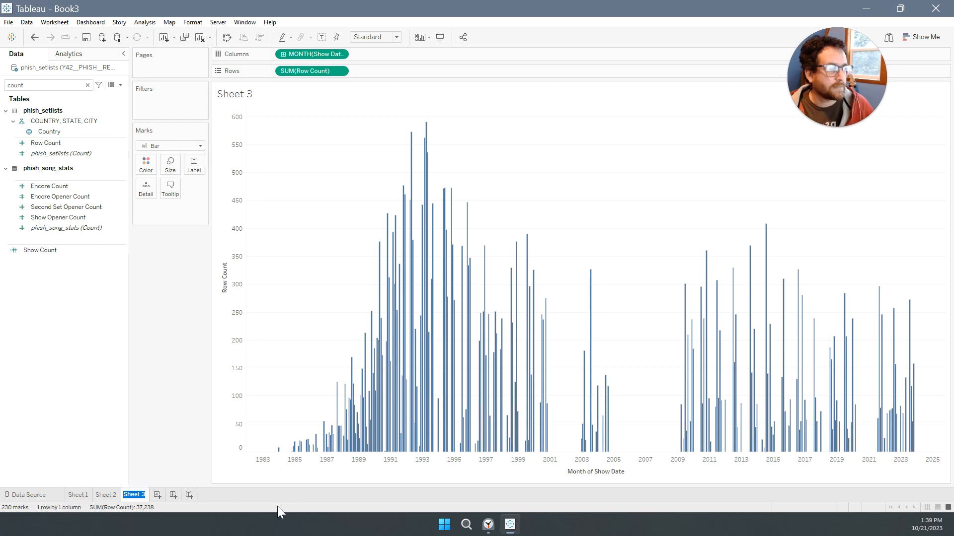
text(C)
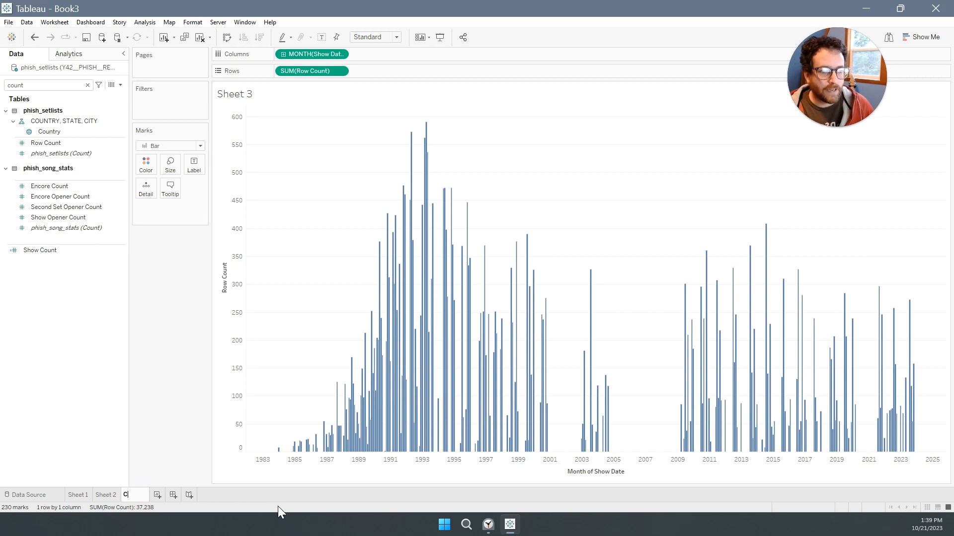
text(ount by Month)
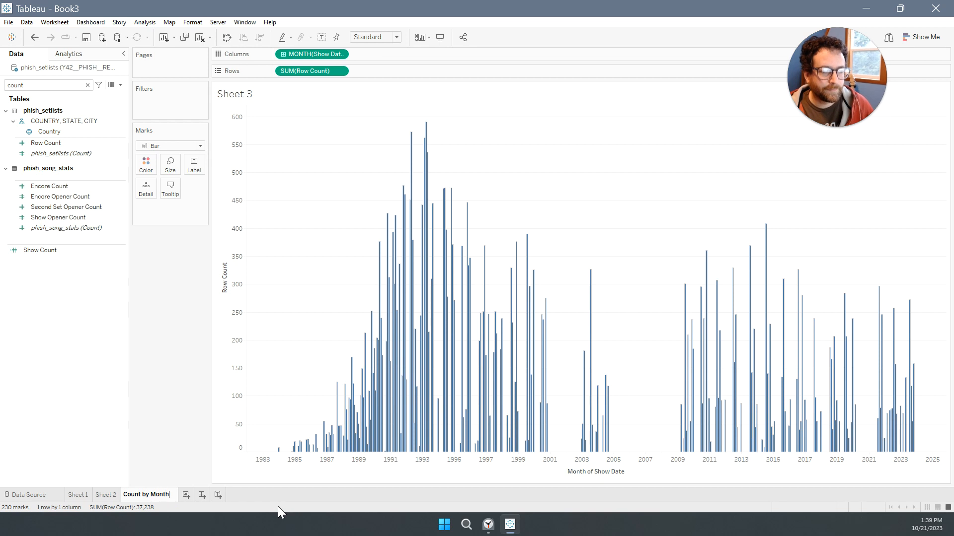
key(Return)
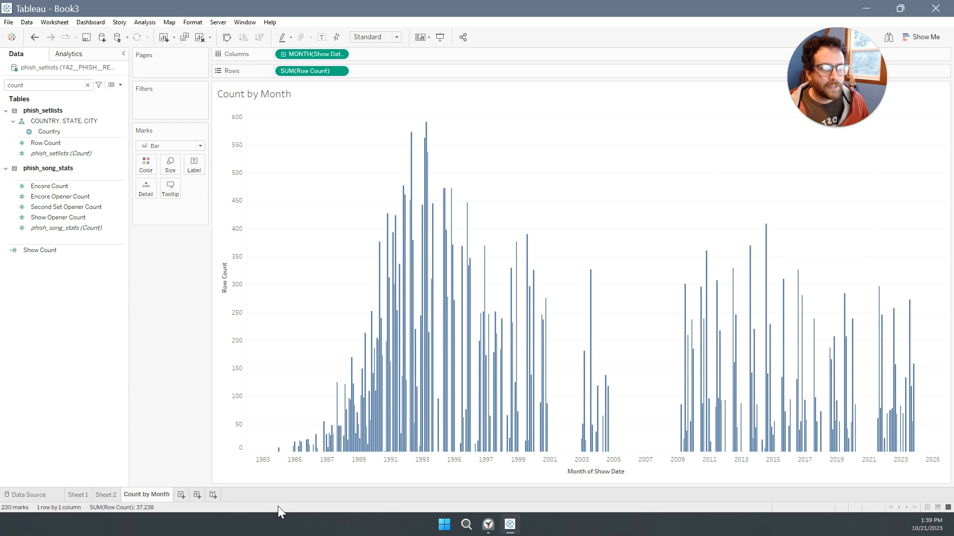
Add a new worksheet, check the ERA table on Sheet 2, and clear the new sheet's field search.
click(181, 495)
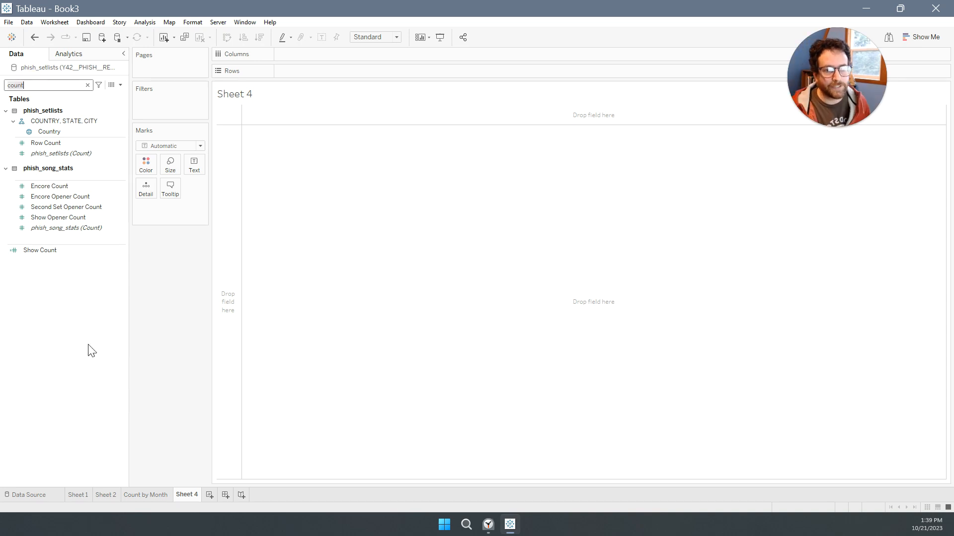
click(109, 499)
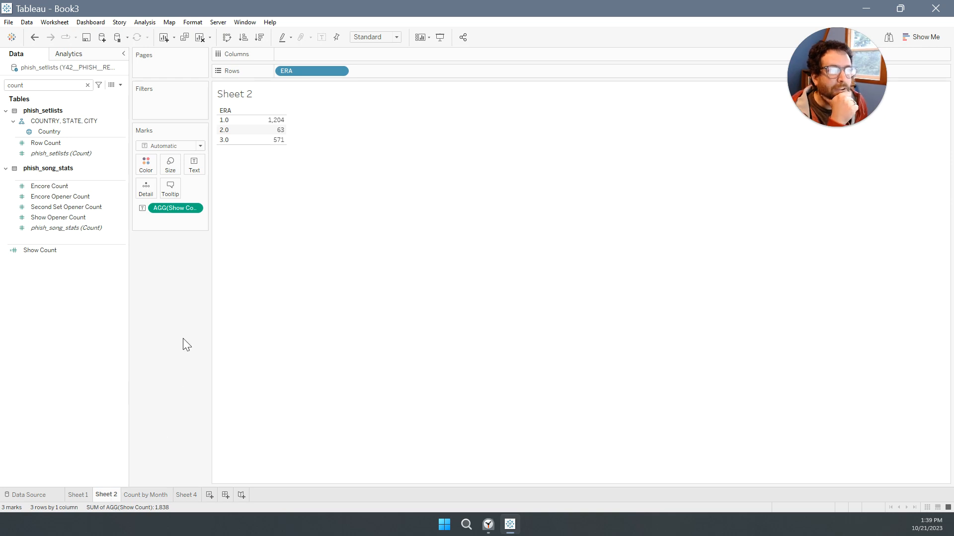
click(187, 495)
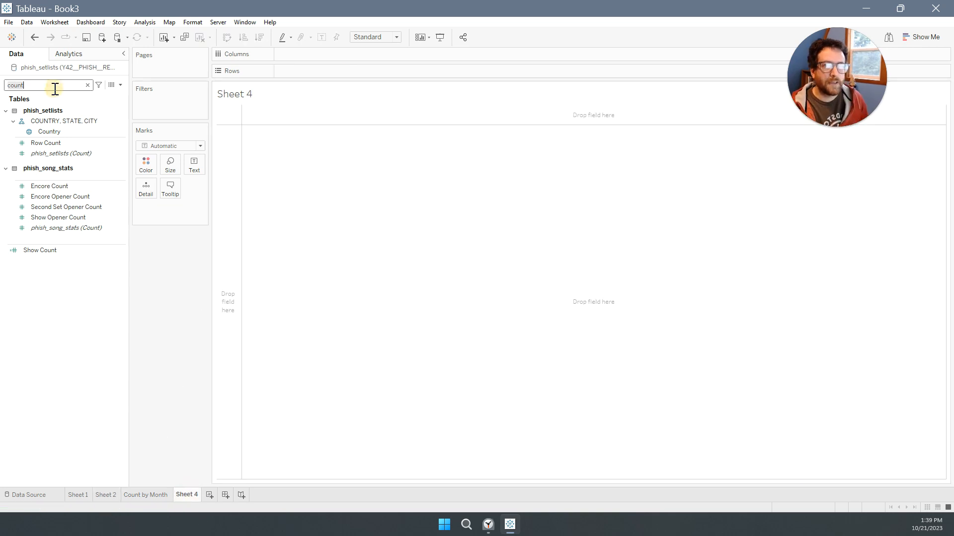
key(BackSpace)
key(BackSpace)
key(BackSpace)
key(BackSpace)
key(BackSpace)
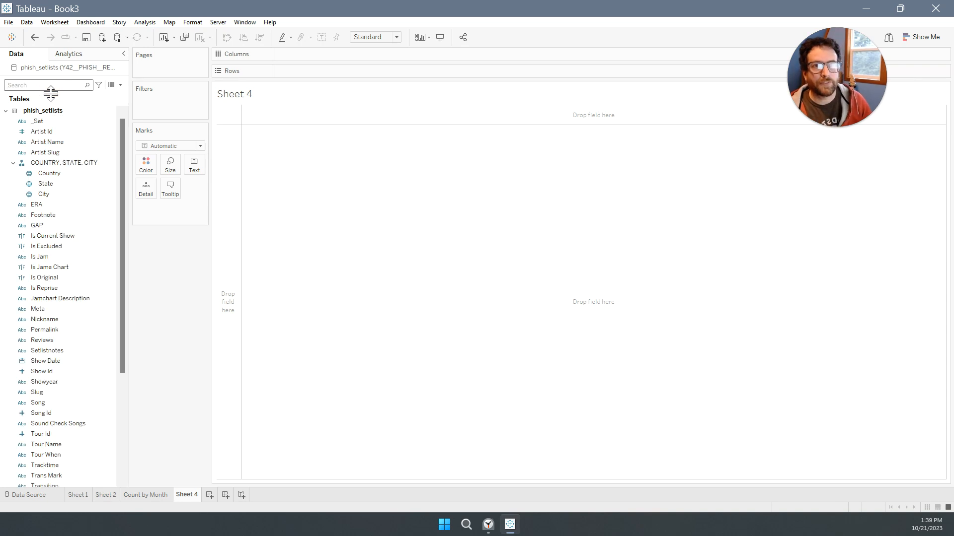
Collapse the phish_setlists fields to examine those in phish_song_stats, and expand phish_setlists again.
click(15, 111)
click(5, 110)
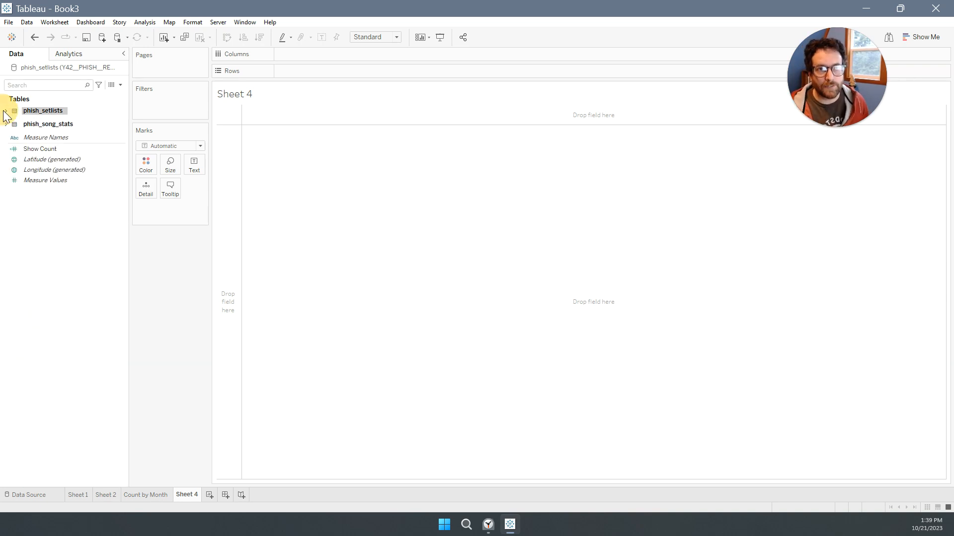
click(5, 124)
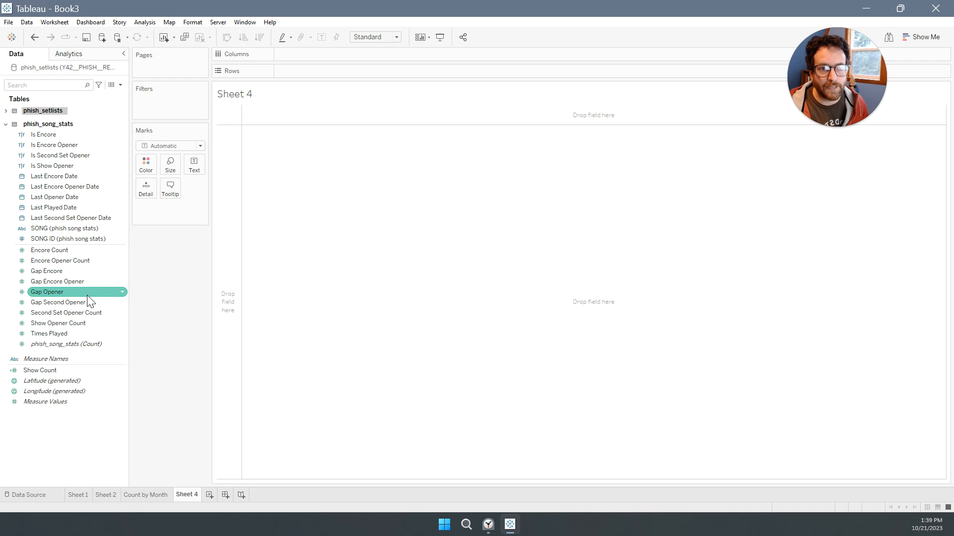
click(5, 124)
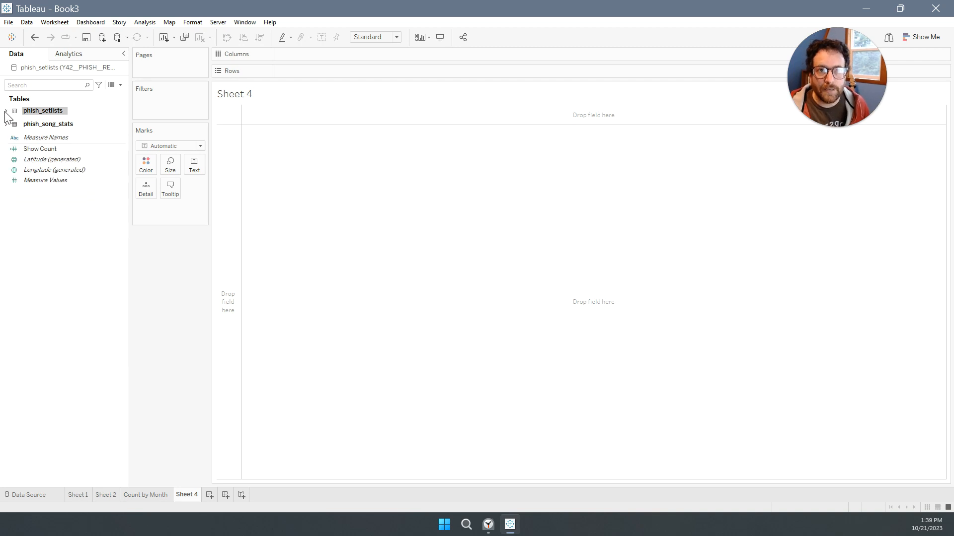
click(5, 124)
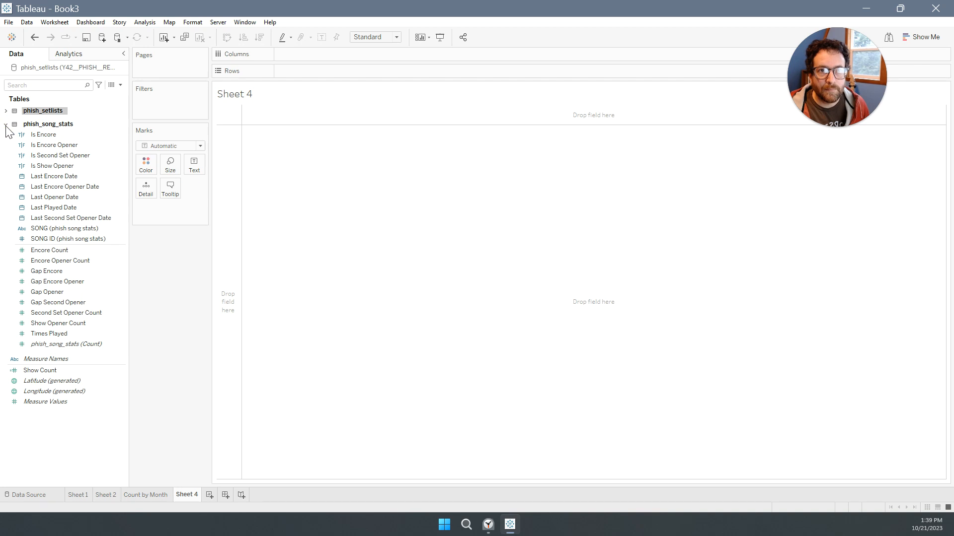
click(4, 111)
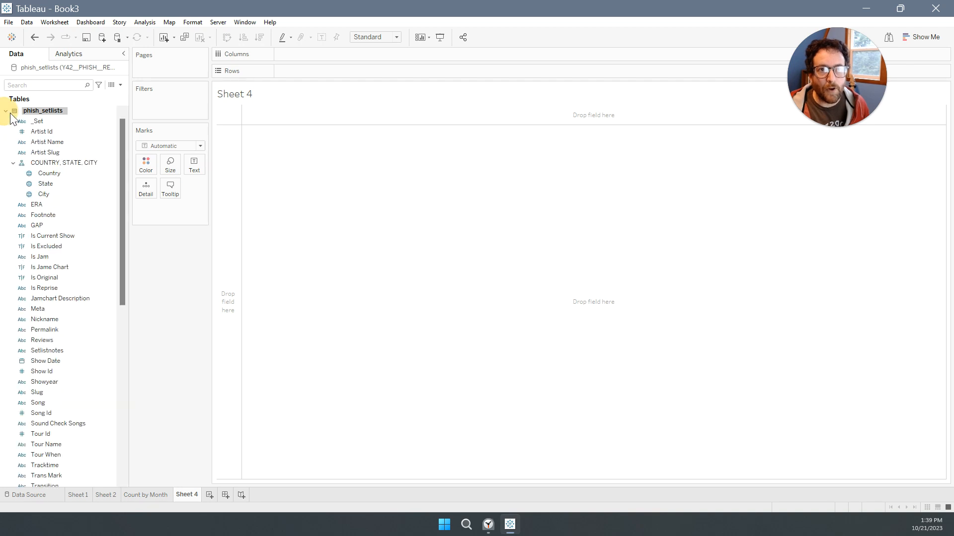
Search the fields for "song", place Song from phish_setlists on Rows, and add Row Count as the table's text value.
click(38, 87)
text(song)
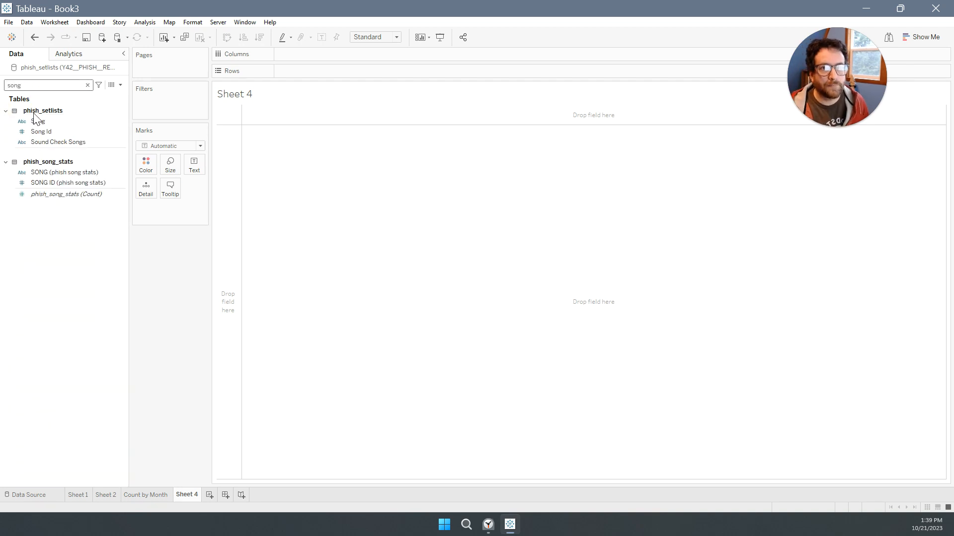
drag(38, 121, 314, 71)
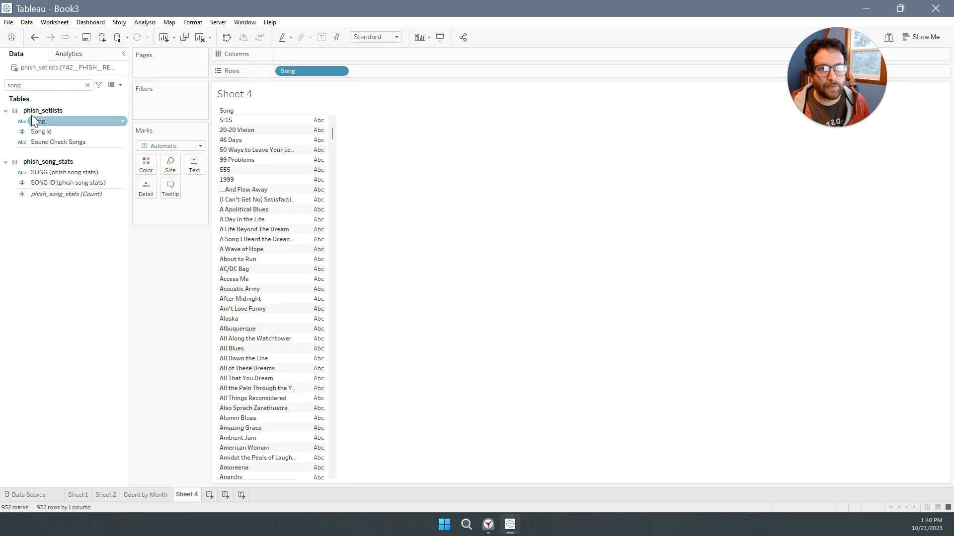
click(88, 85)
scroll(94, 237, down, 8)
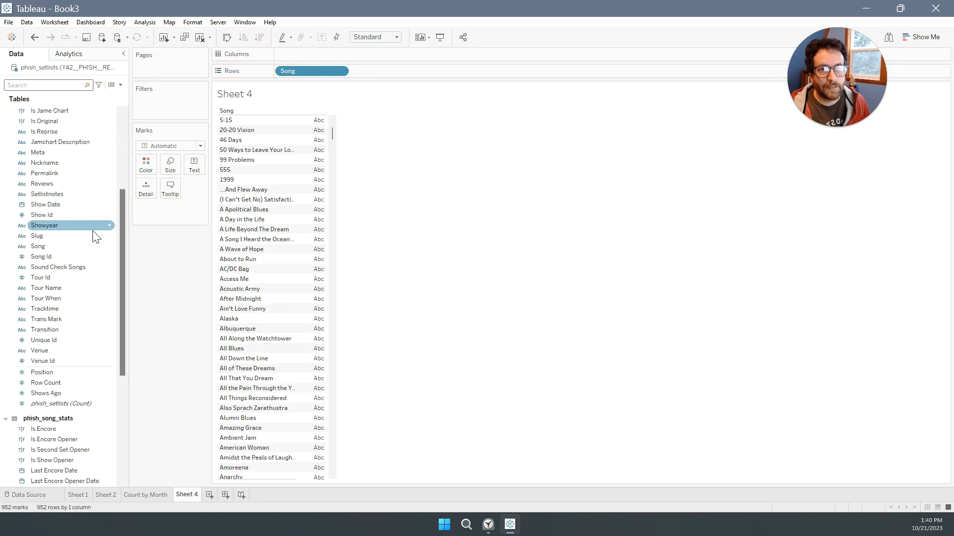
drag(60, 257, 306, 240)
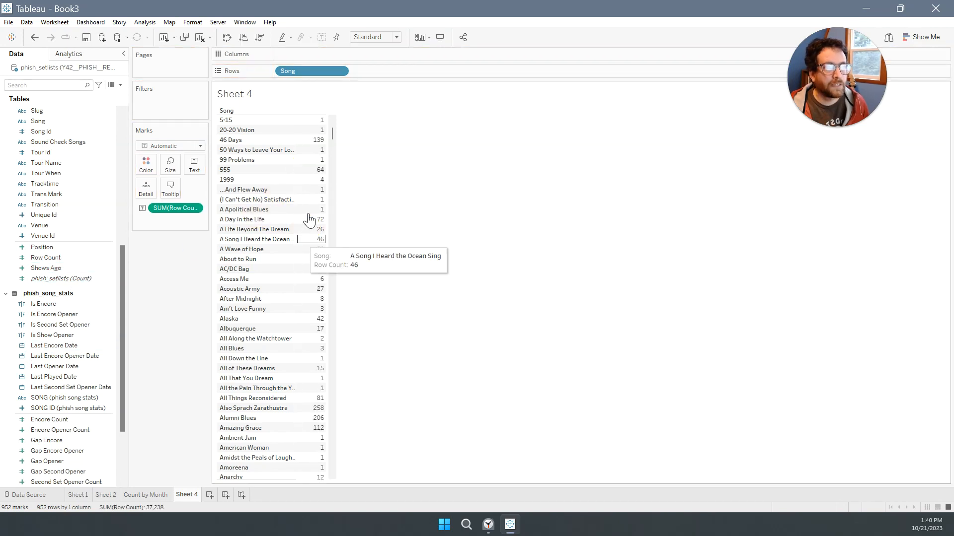
Move Row Count from the text marks to Columns and sort the songs by it in descending order.
drag(173, 207, 323, 54)
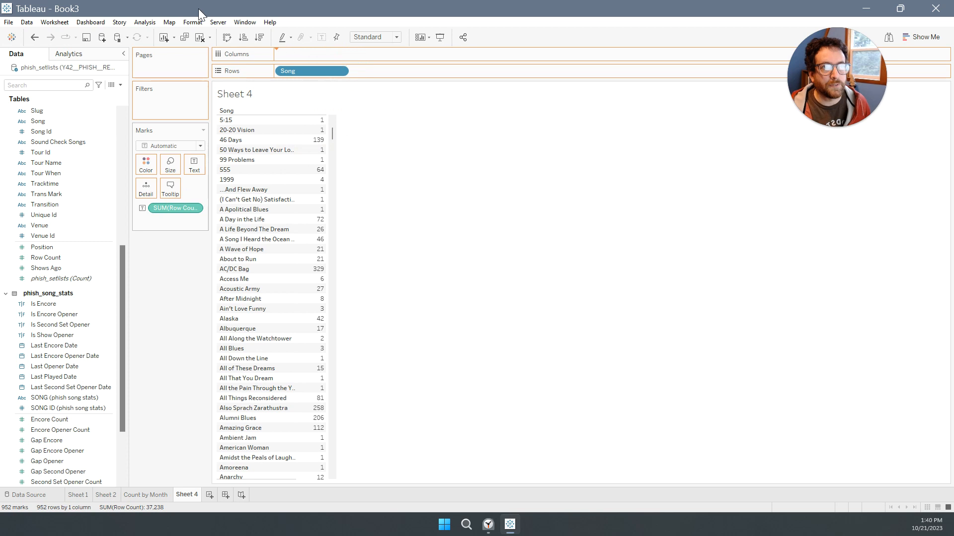
click(259, 38)
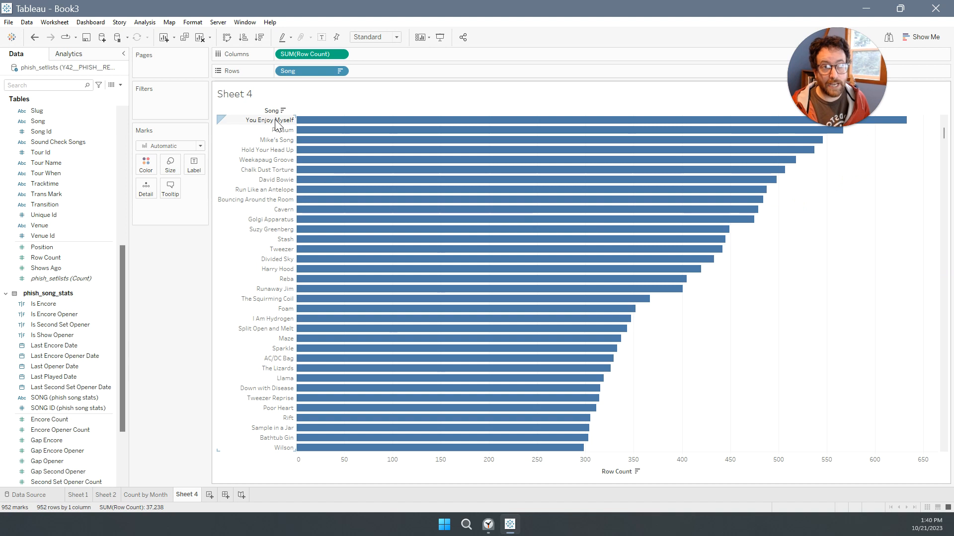
mouse_move(330, 130)
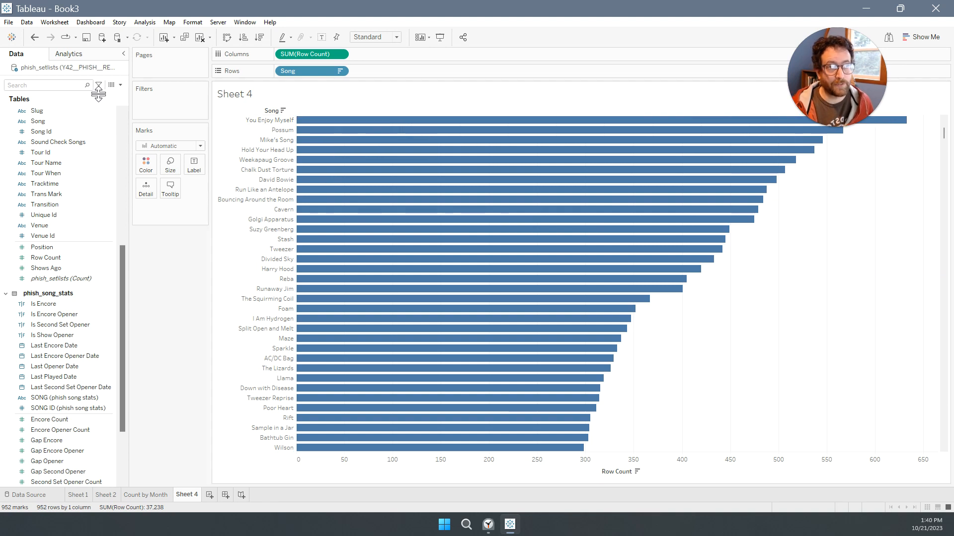
Search the fields for "era" and place ERA on Columns ahead of Row Count.
click(64, 87)
text(era)
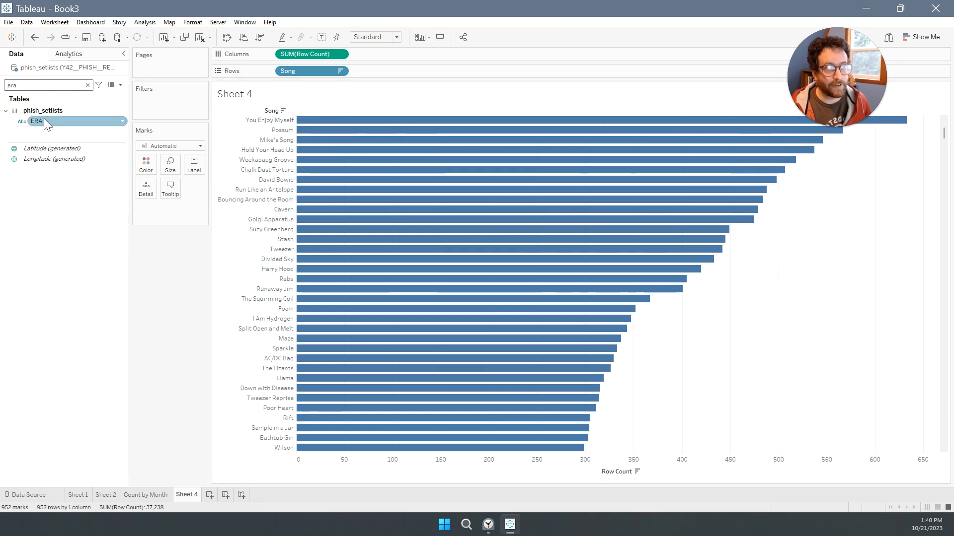
drag(37, 121, 280, 55)
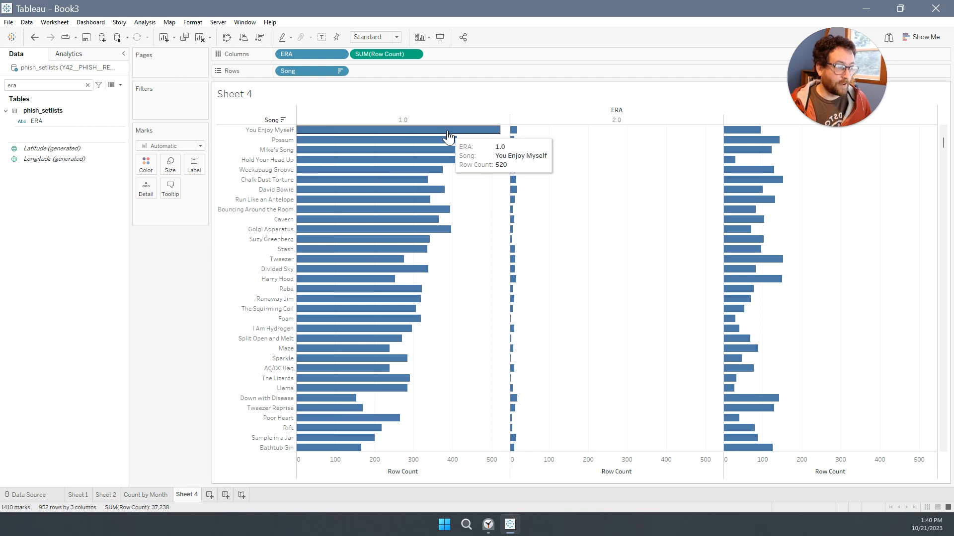
Sort the songs in descending order by Row Count within era 3.0 and inspect its highest bars.
mouse_move(774, 123)
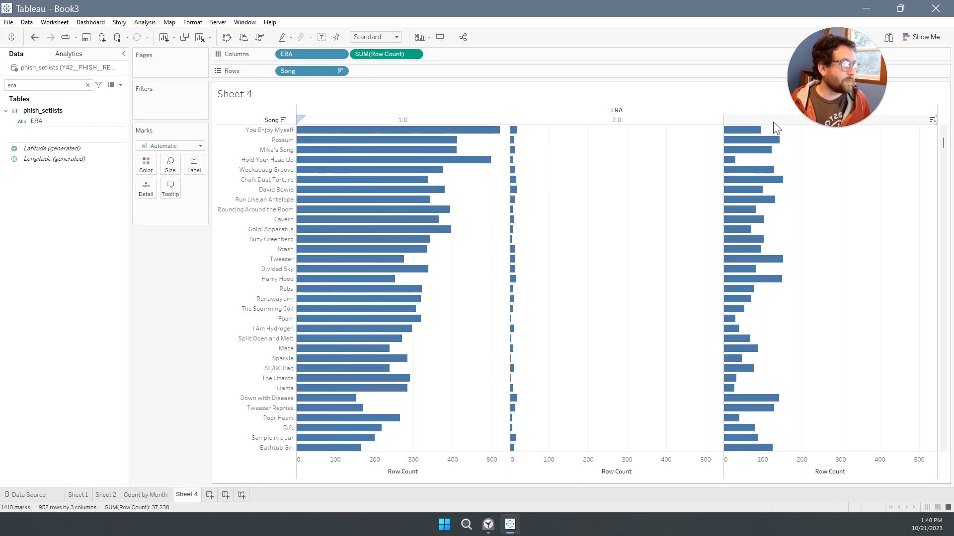
click(932, 121)
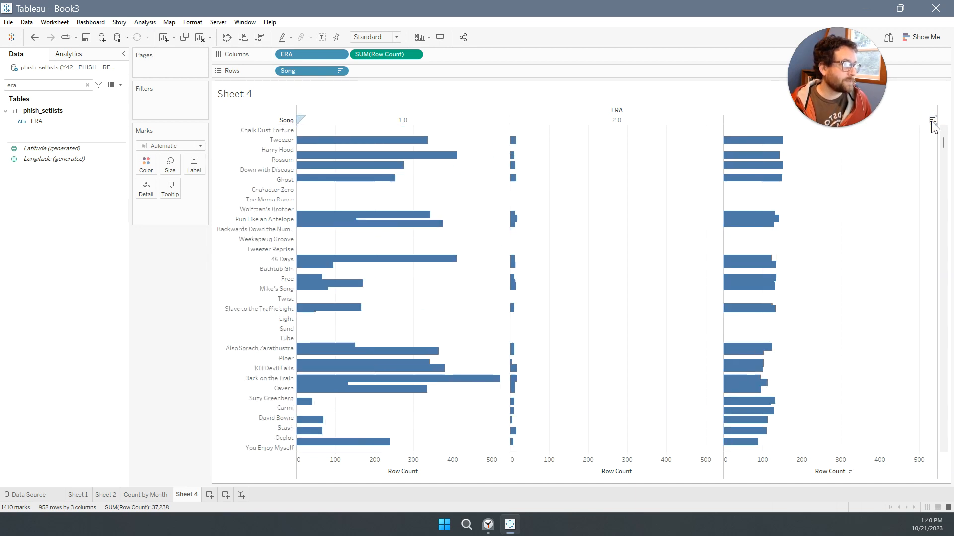
drag(838, 97, 870, 337)
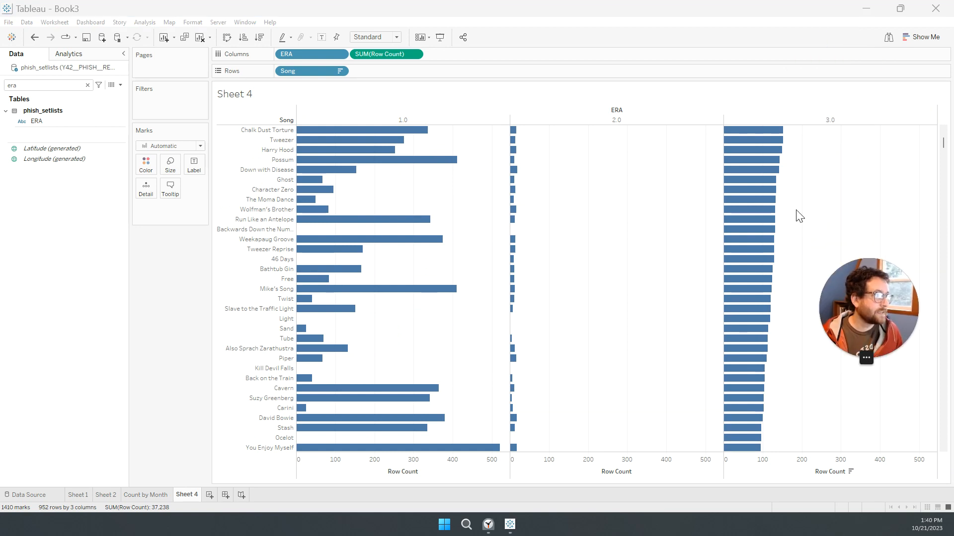
mouse_move(763, 134)
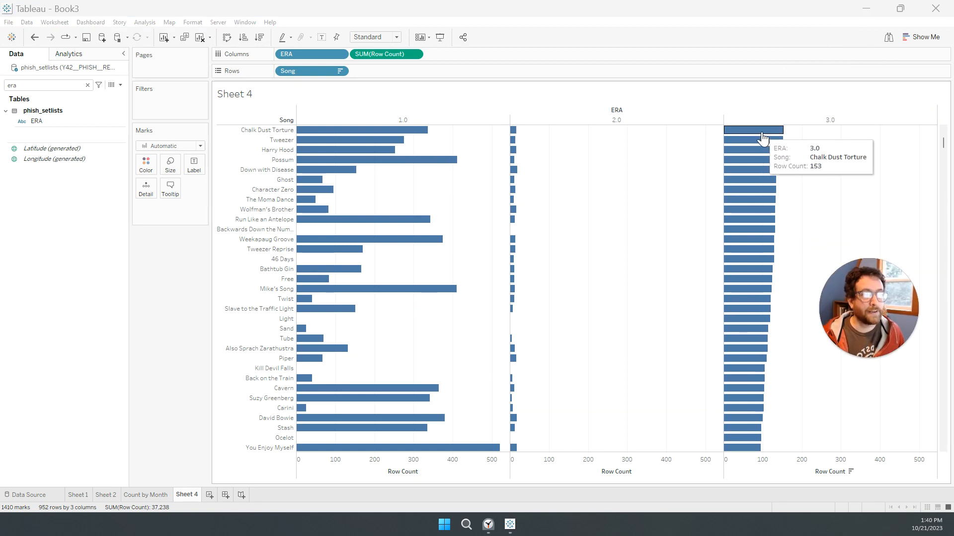
mouse_move(752, 189)
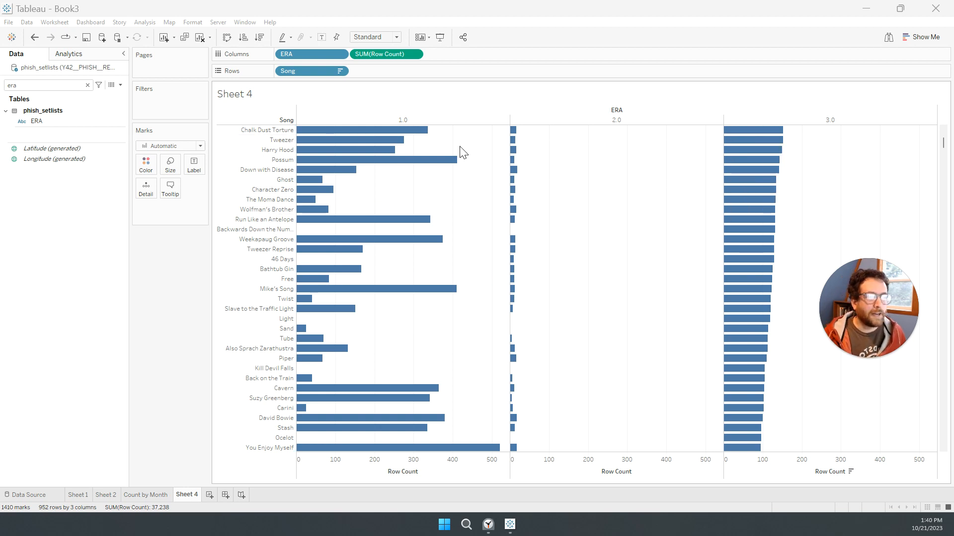
Rename the current worksheet as "Popular Songs x Era".
double_click(186, 499)
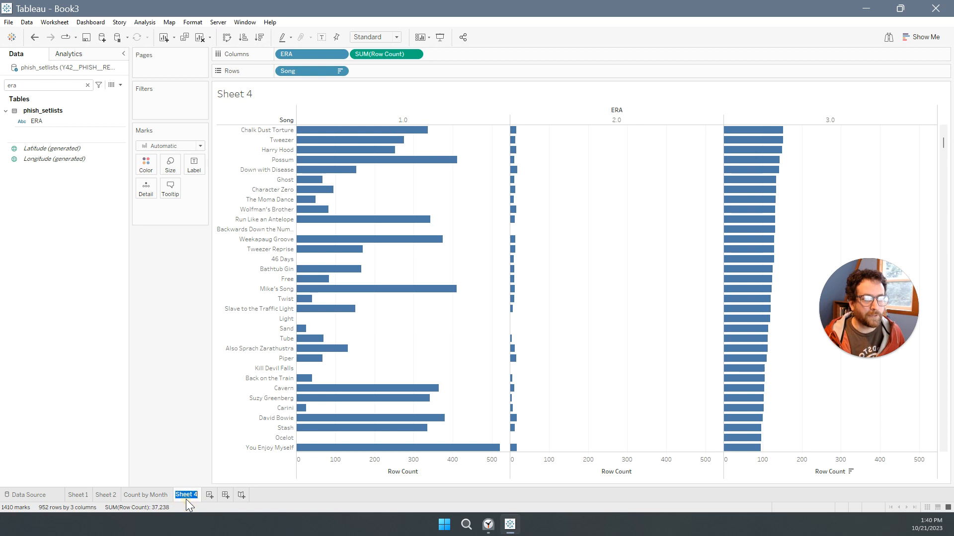
text(Pop)
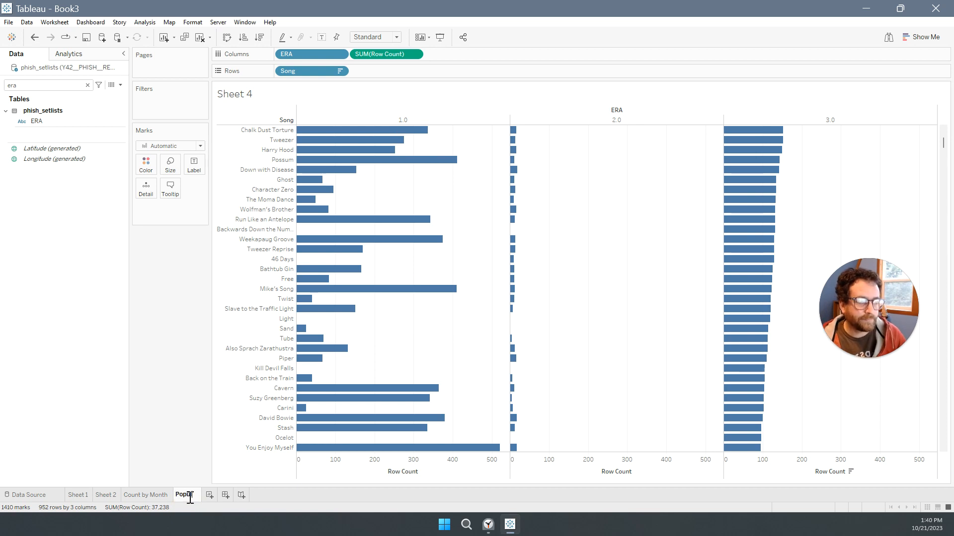
text(ular Songs x Era)
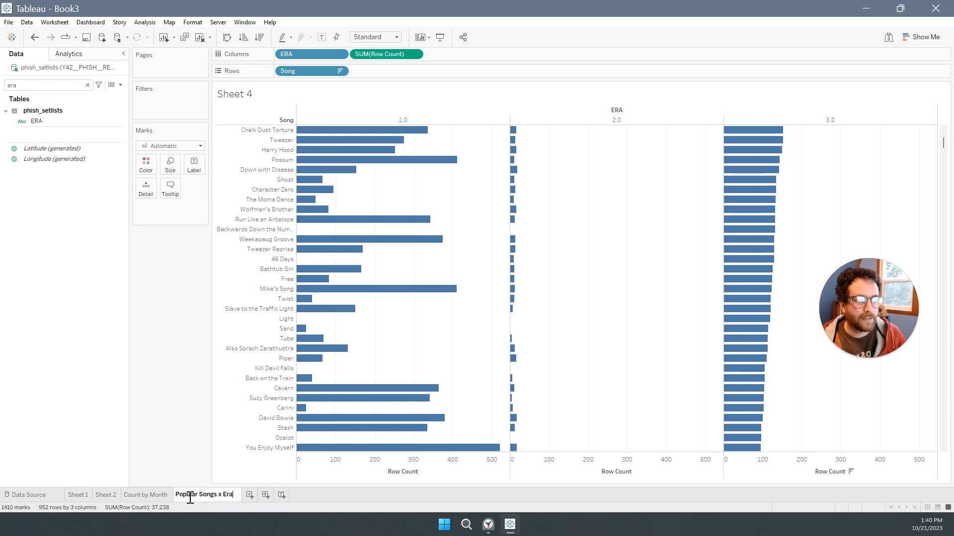
key(Return)
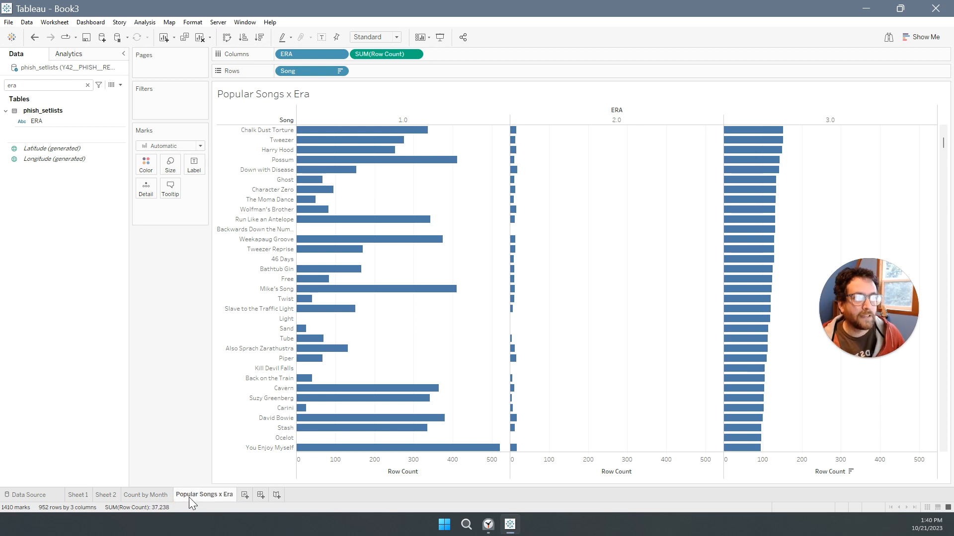
Add a new worksheet and check the remaining time on the Clock app's timer.
click(245, 496)
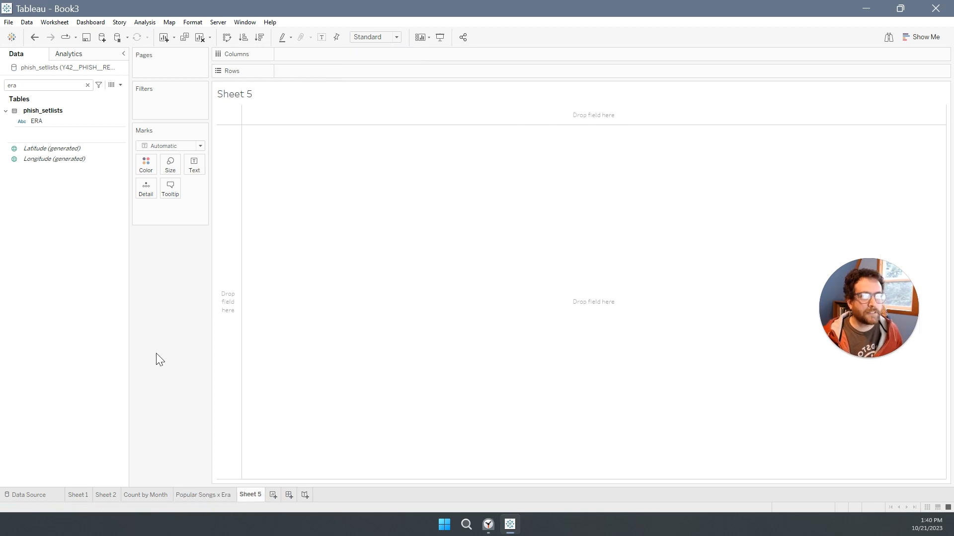
click(6, 110)
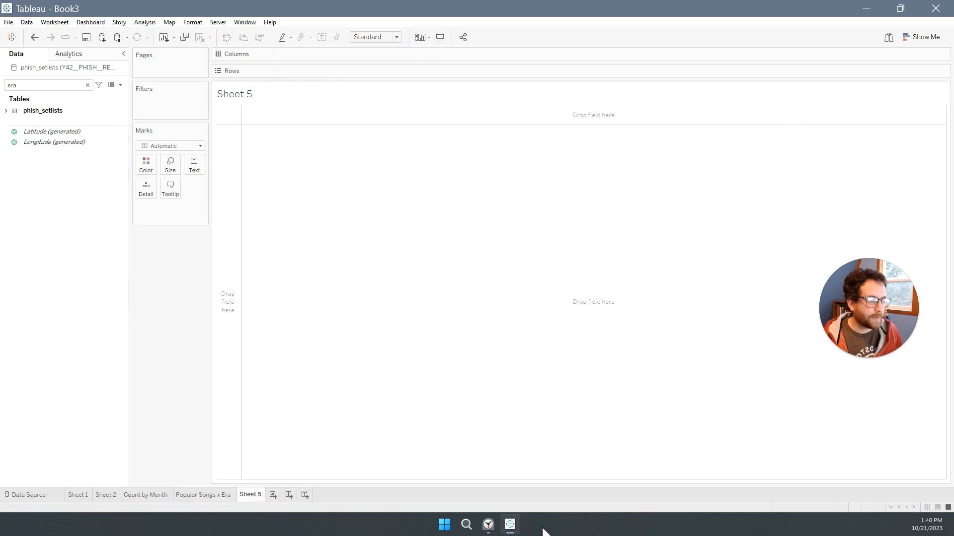
click(487, 529)
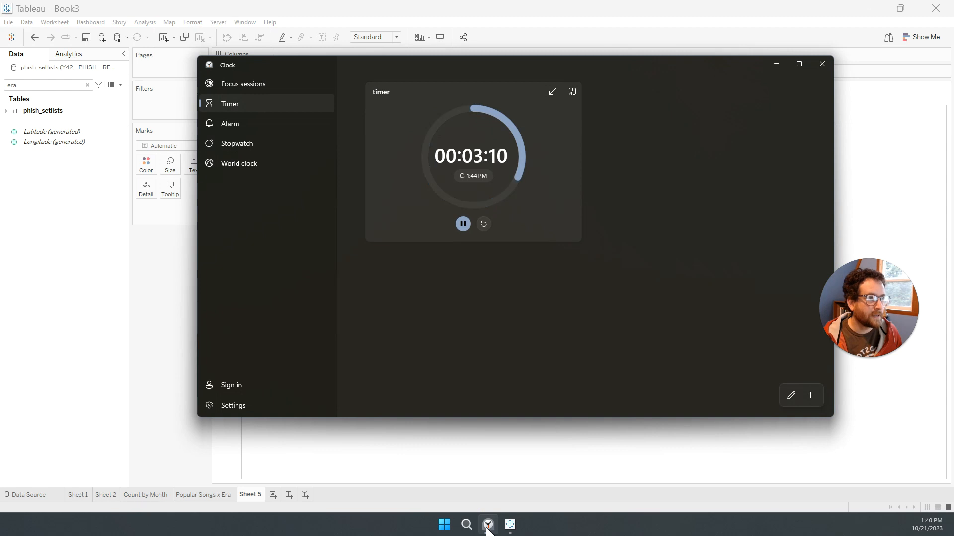
click(488, 527)
Search the fields for "opener" and filter the new sheet to Is Show Opener values of True.
click(87, 142)
double_click(40, 89)
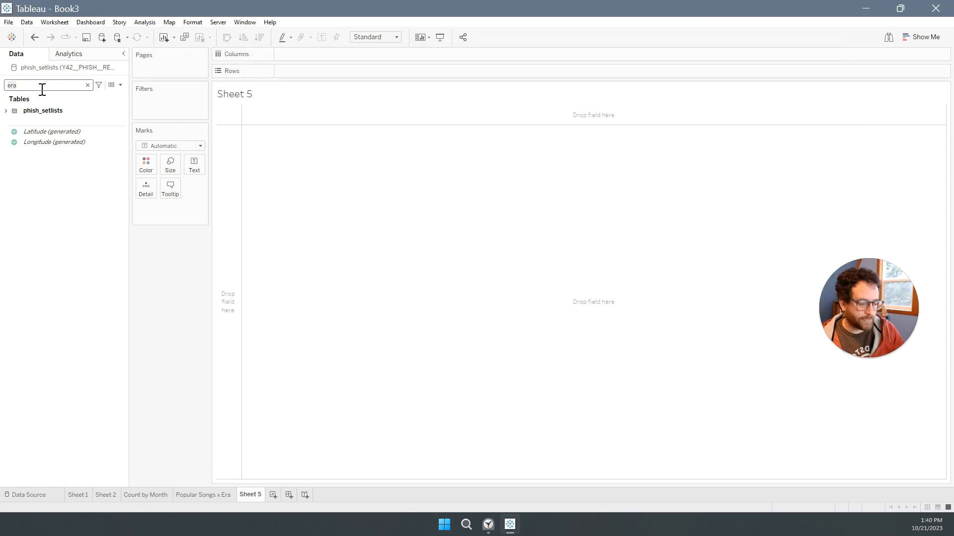
text(open)
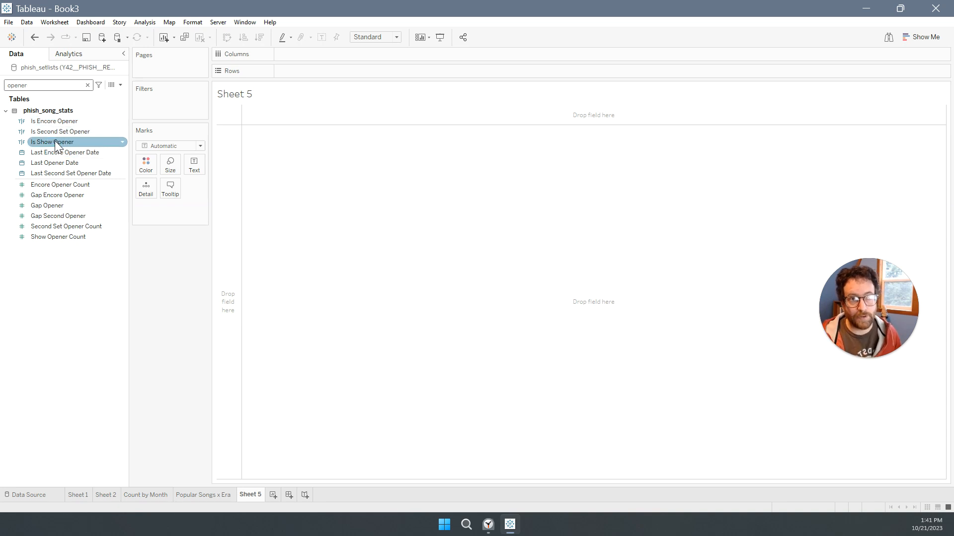
drag(55, 141, 174, 106)
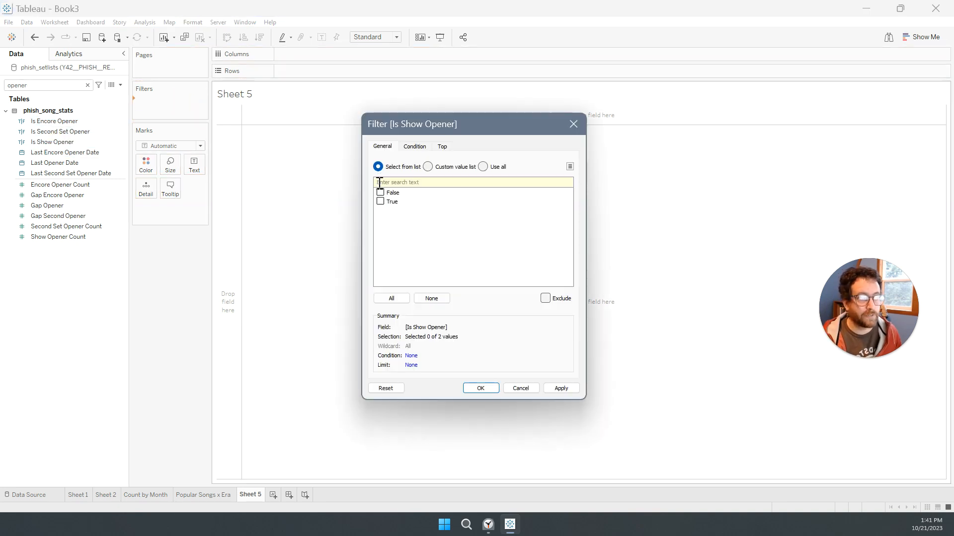
click(559, 389)
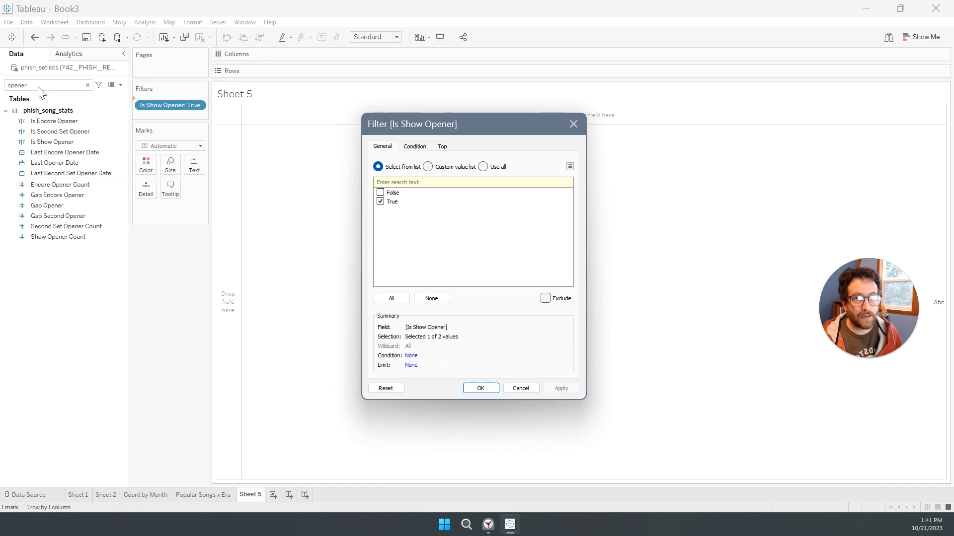
click(480, 389)
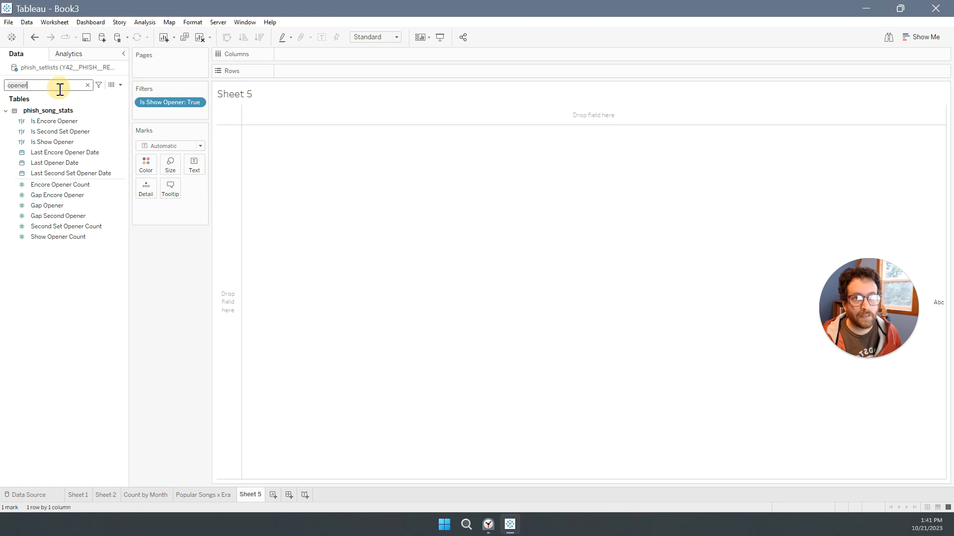
Clear the field search and place Show Opener Count from phish_song_stats on Columns.
click(88, 85)
click(5, 111)
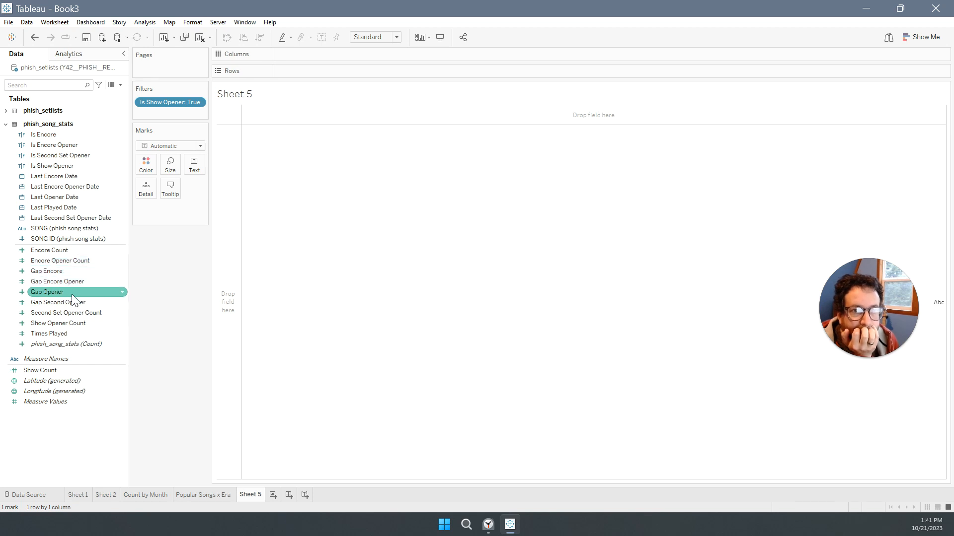
drag(73, 323, 385, 60)
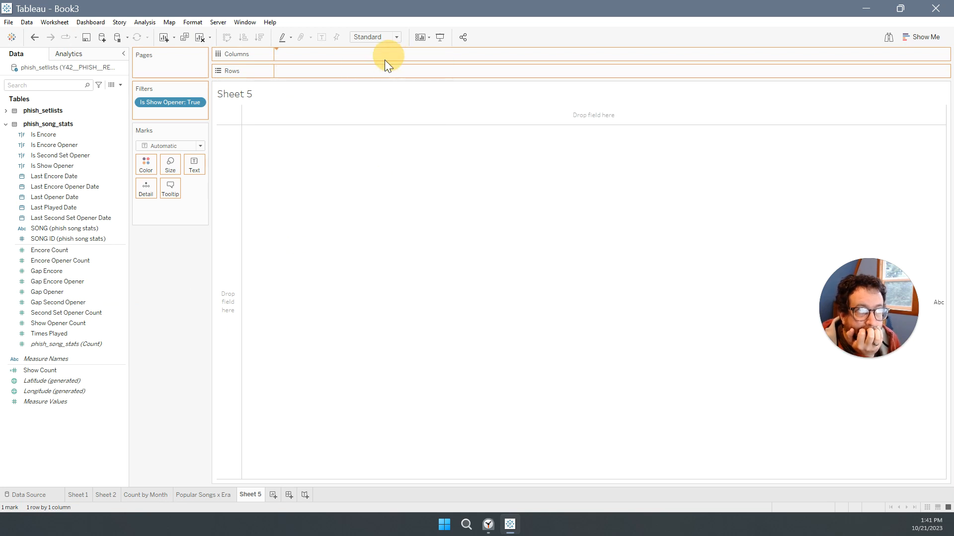
Search the fields for "song", place SONG (phish song stats) on Rows, and sort the songs in descending order by Show Opener Count.
click(53, 86)
text(song)
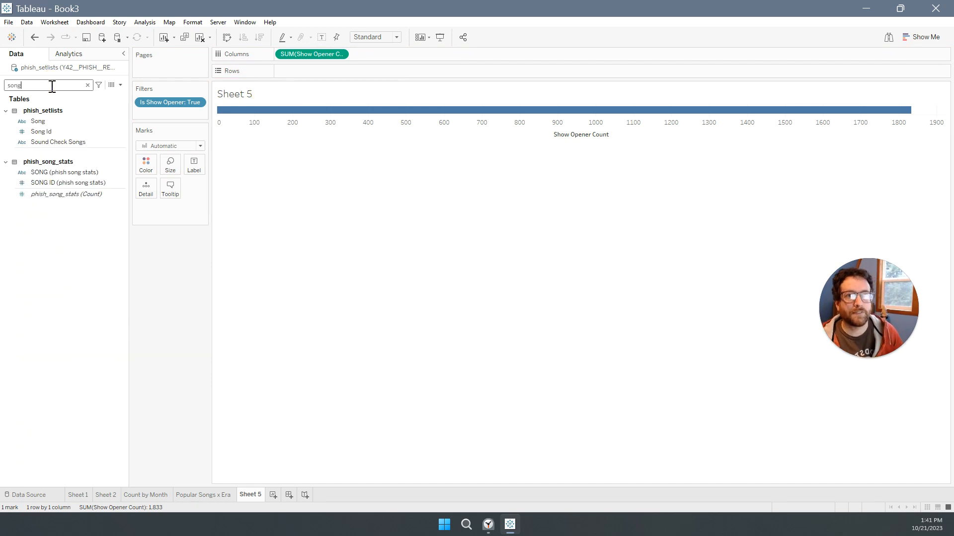
mouse_move(48, 171)
mouse_down()
mouse_move(257, 119)
mouse_move(339, 85)
mouse_move(328, 77)
mouse_up()
click(547, 240)
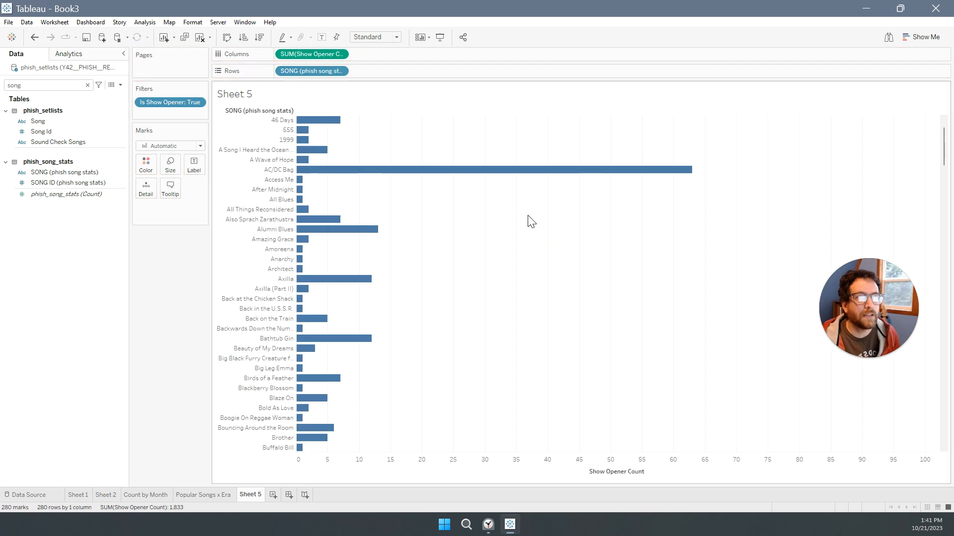
click(259, 36)
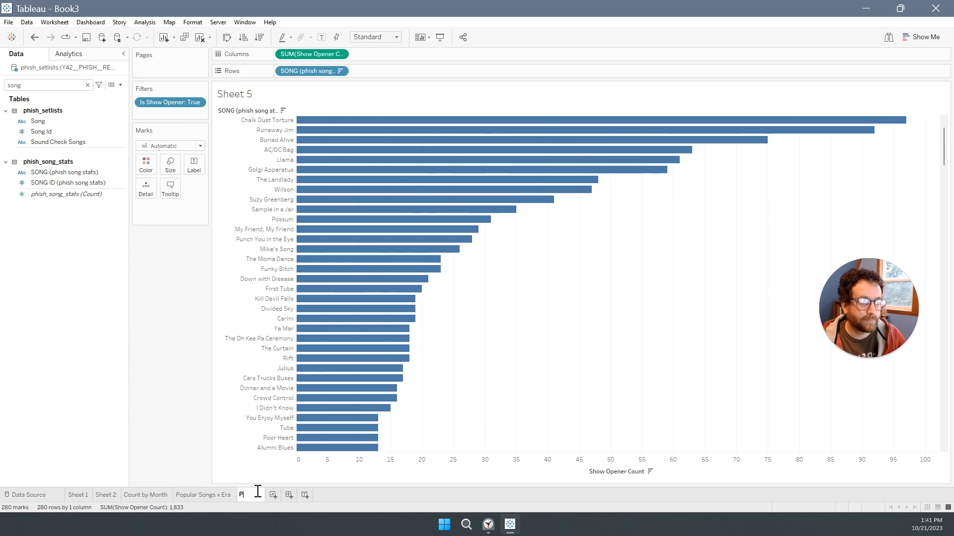
Rename the show opener worksheet as "Popular Openers".
text(ular Opener)
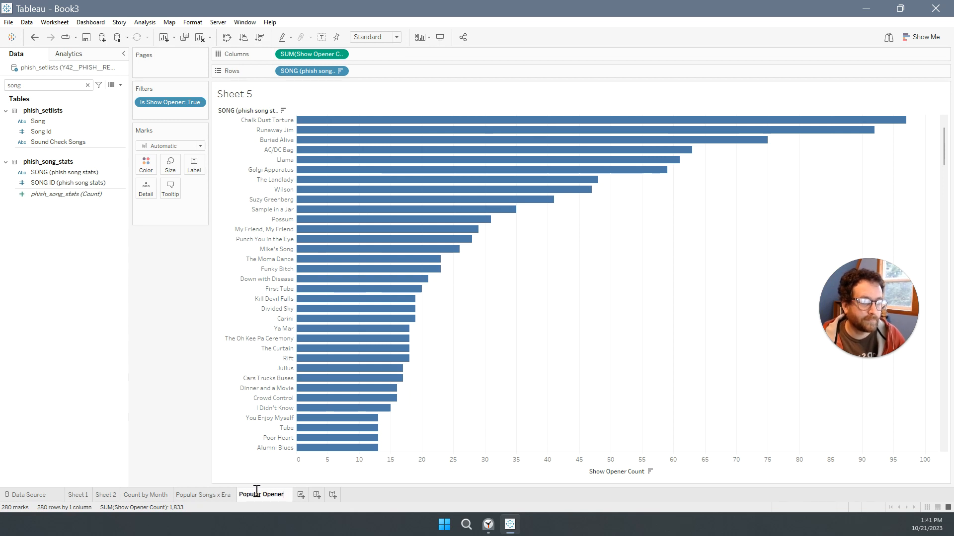
text(s)
key(Return)
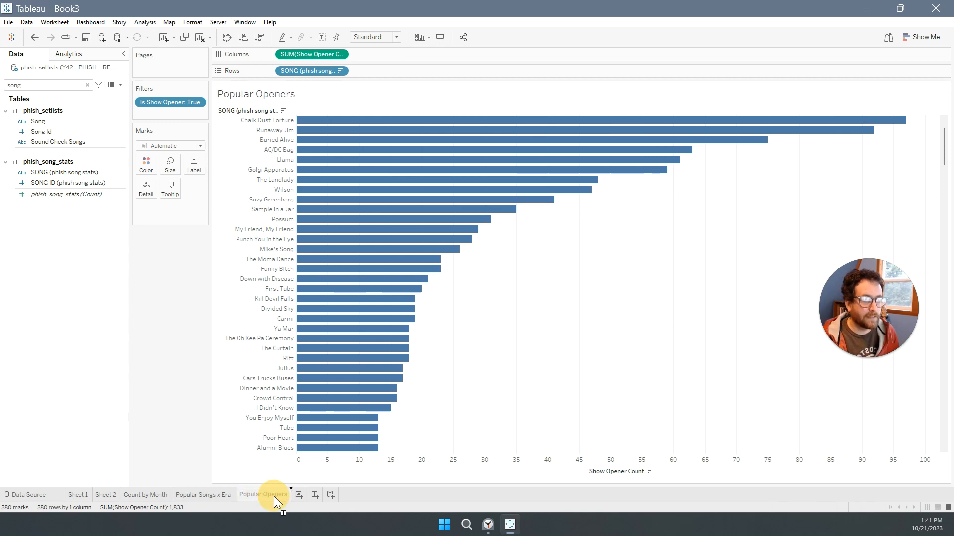
Duplicate the Popular Openers sheet and replace Show Opener Count with Gap Opener on the copy's Columns.
drag(273, 496, 273, 496)
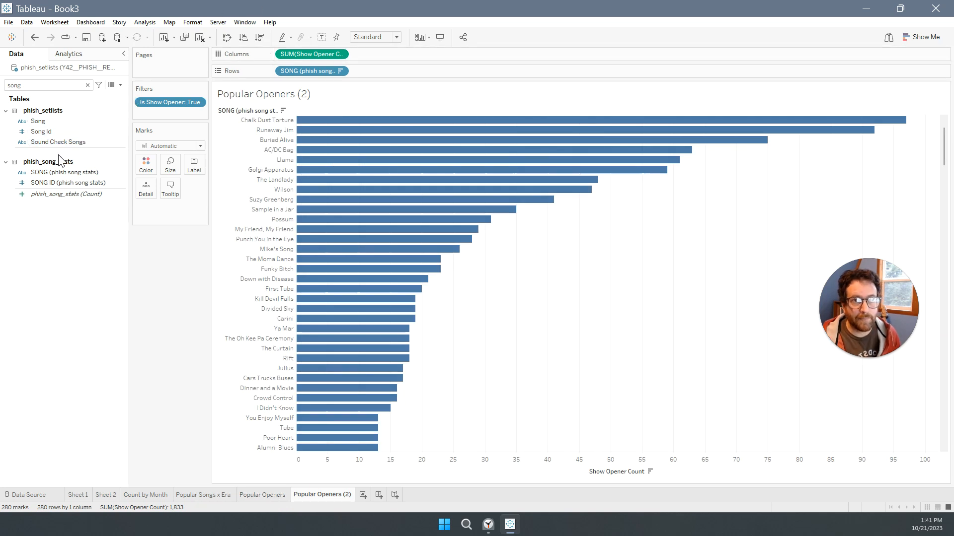
click(87, 85)
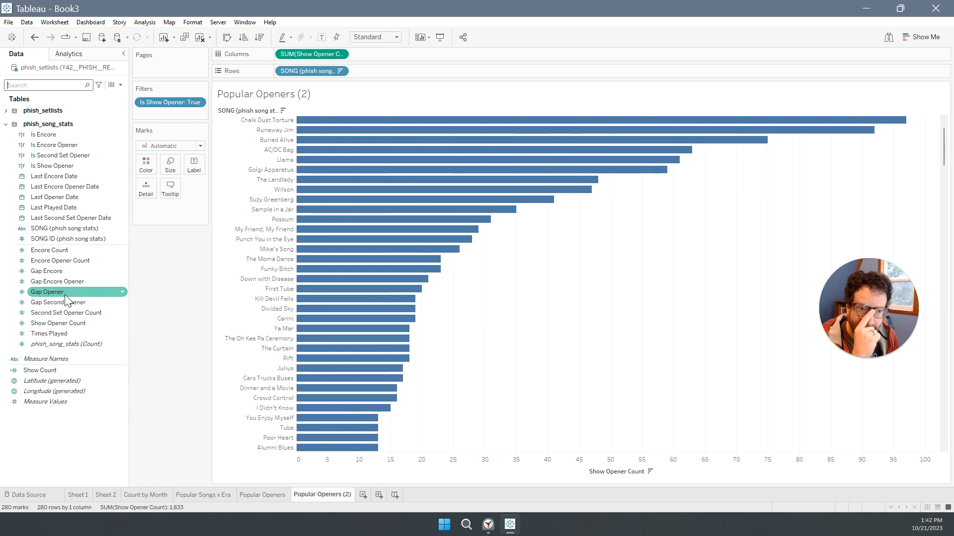
drag(50, 298, 307, 54)
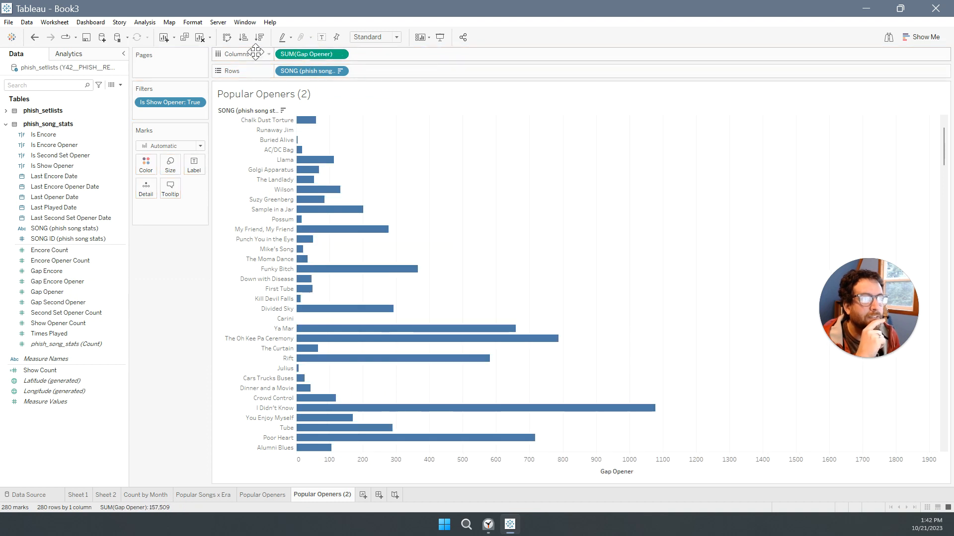
Sort the songs in descending order by Gap Opener and show the value labels on the bars.
click(260, 38)
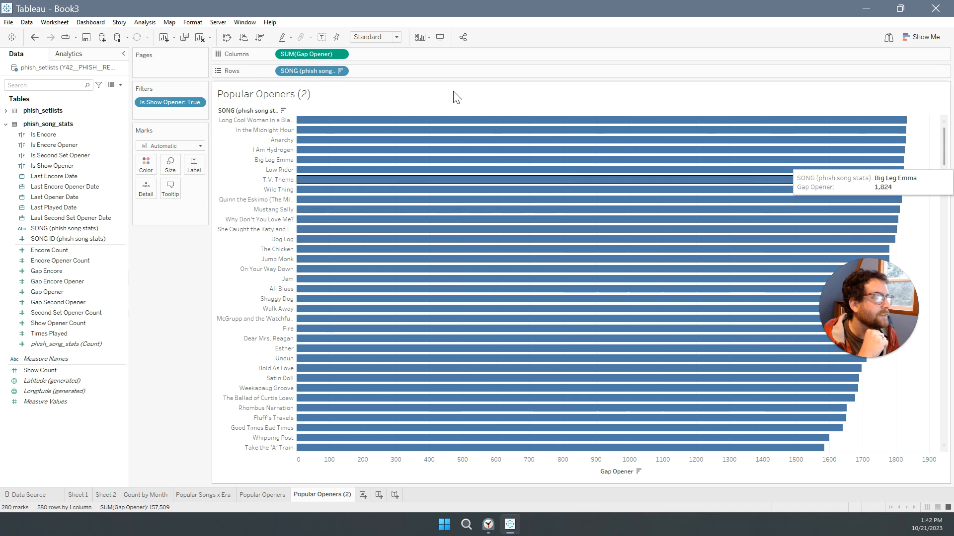
click(322, 37)
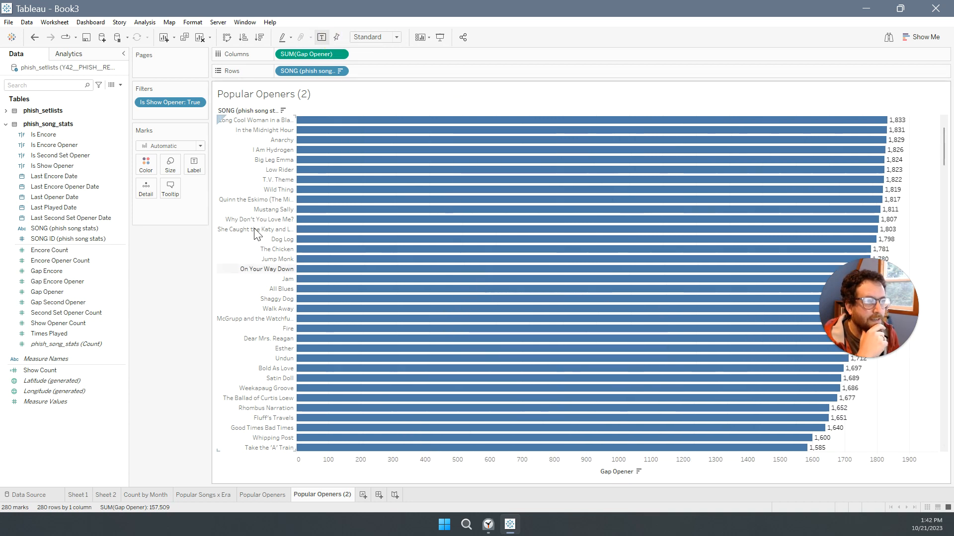
Rename the duplicated worksheet as "Opener Gap".
double_click(329, 494)
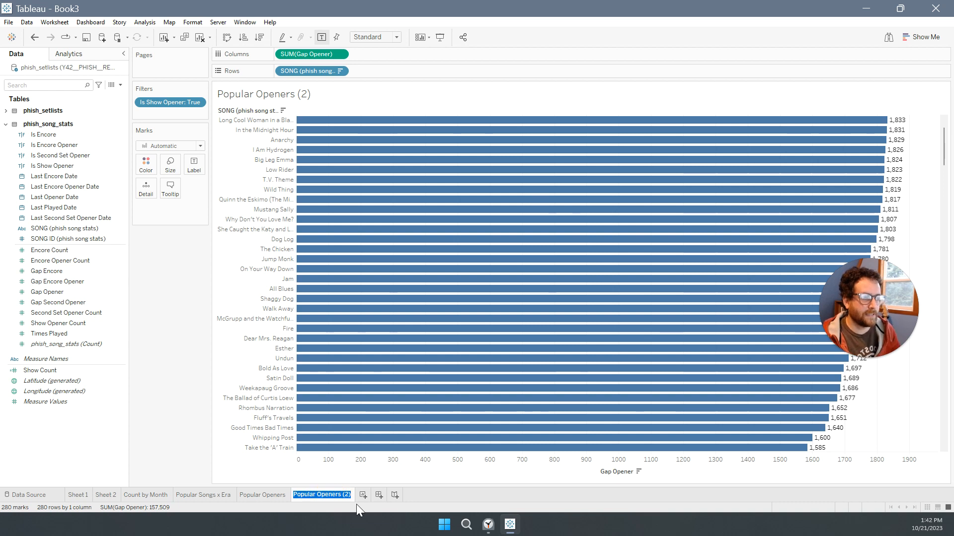
text(Op)
text(ener )
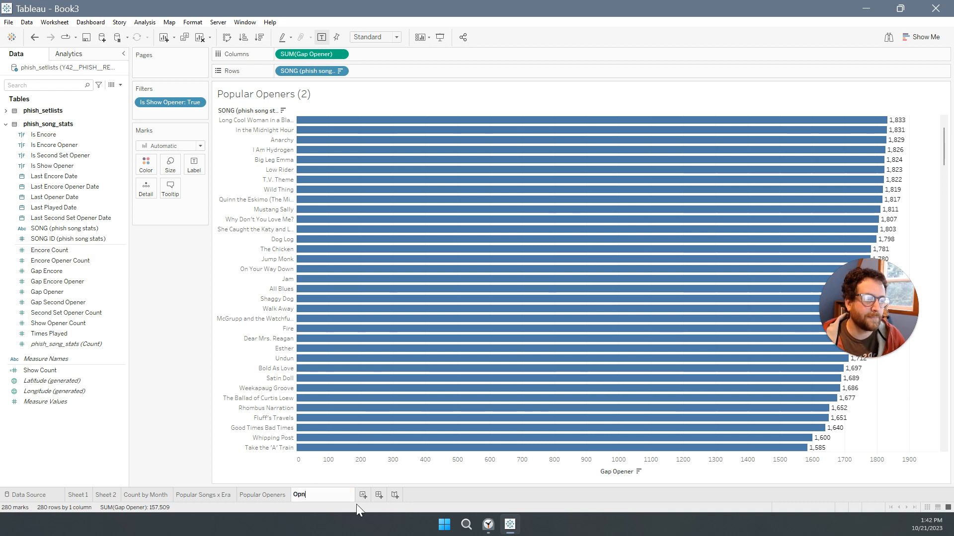
text(Gap)
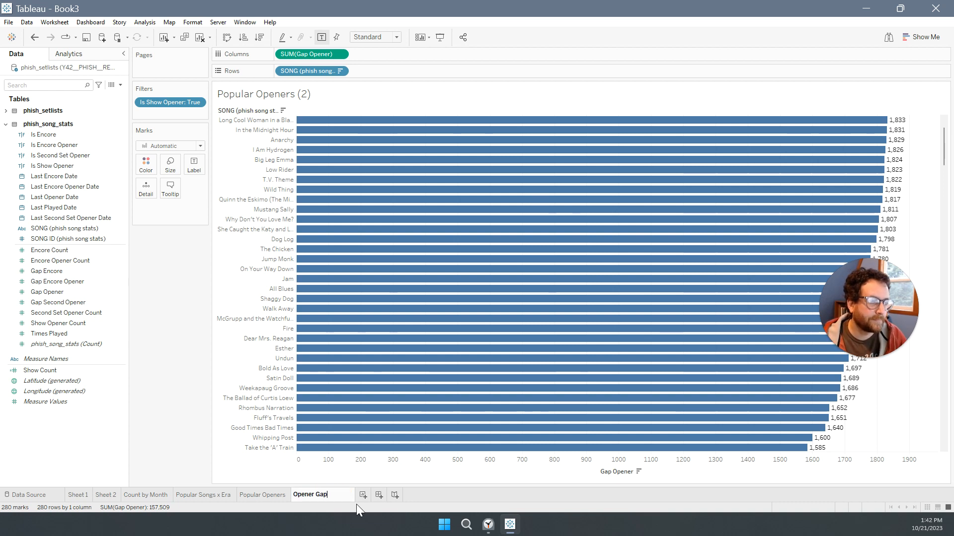
key(Return)
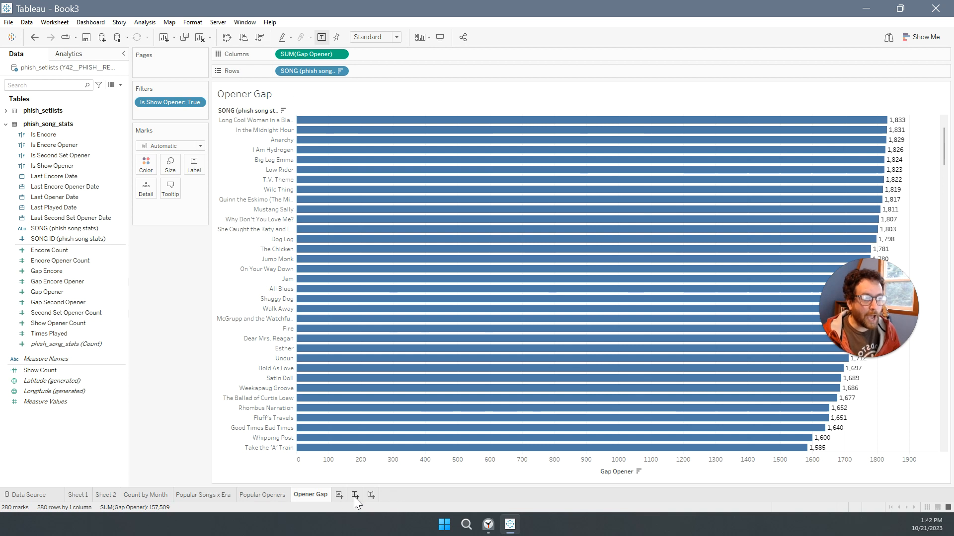
Create a new dashboard and set its width to 1400 px.
click(355, 495)
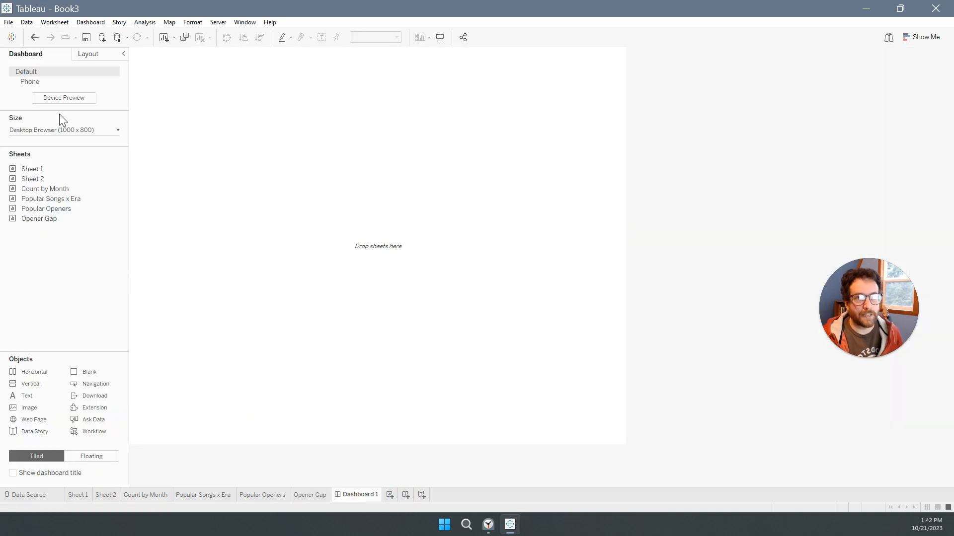
click(50, 130)
click(59, 187)
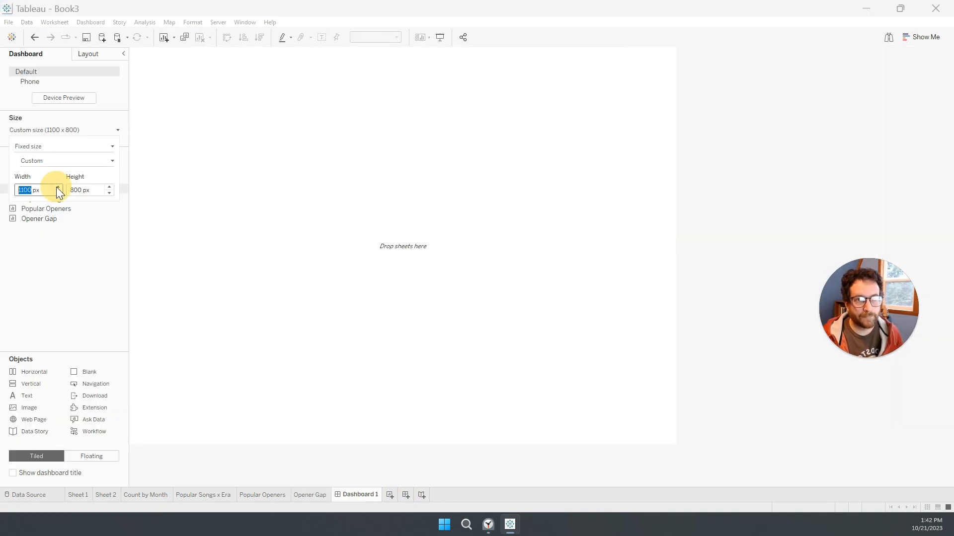
click(58, 187)
click(58, 187)
click(59, 187)
click(56, 286)
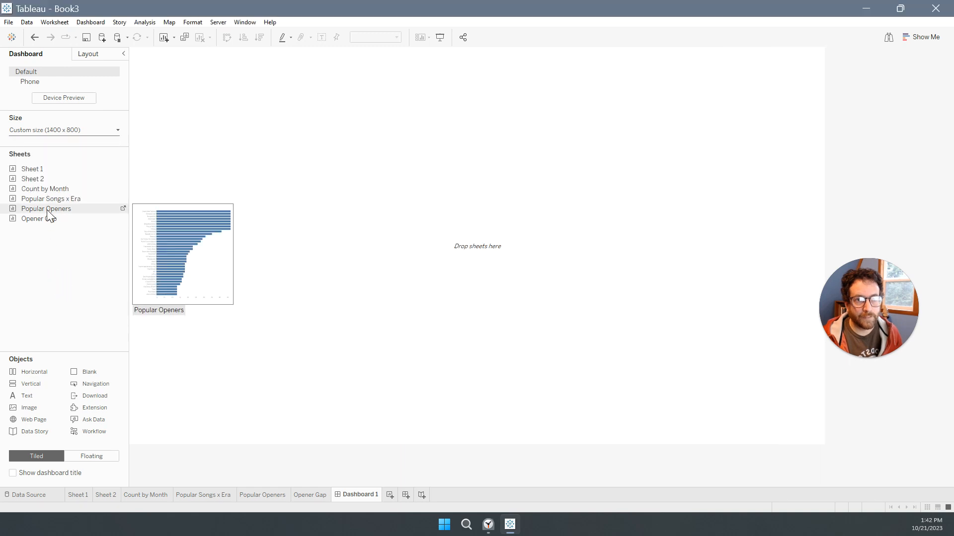
Place the Popular Openers and Opener Gap sheets side by side on the dashboard.
drag(50, 209, 209, 212)
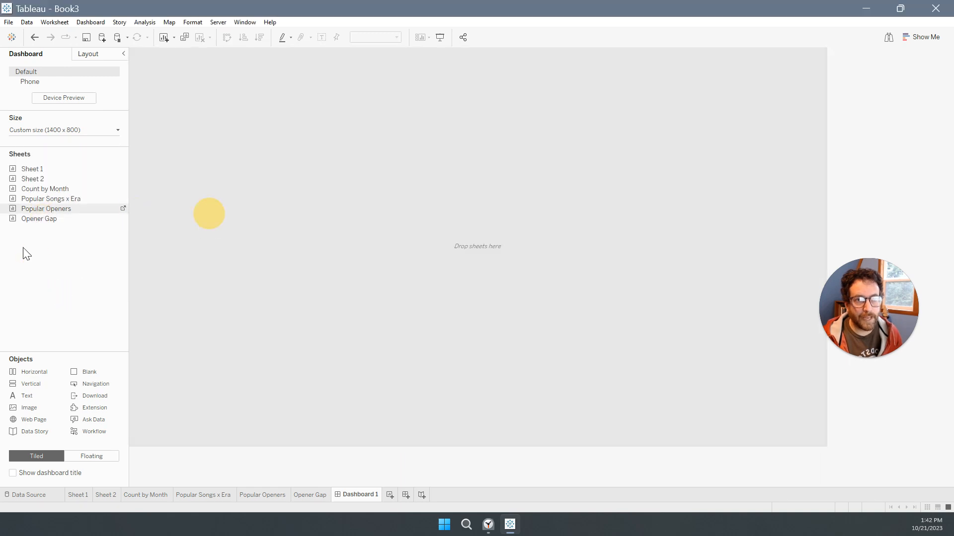
mouse_move(32, 219)
mouse_down()
mouse_move(601, 225)
mouse_move(567, 333)
mouse_up()
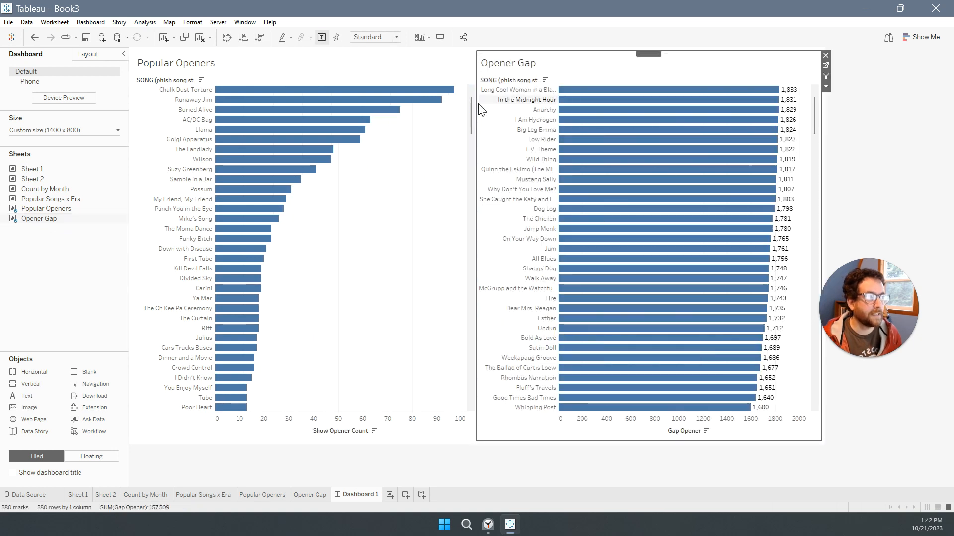
Use Popular Openers as a filter and select its bars from Chalk Dust Torture to Suzy Greenberg to limit Opener Gap to those songs.
click(472, 116)
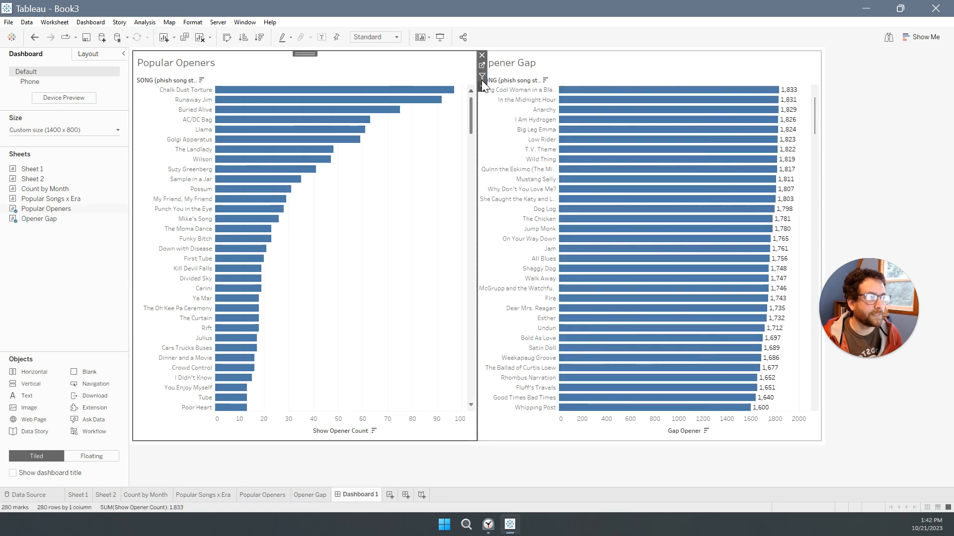
click(814, 111)
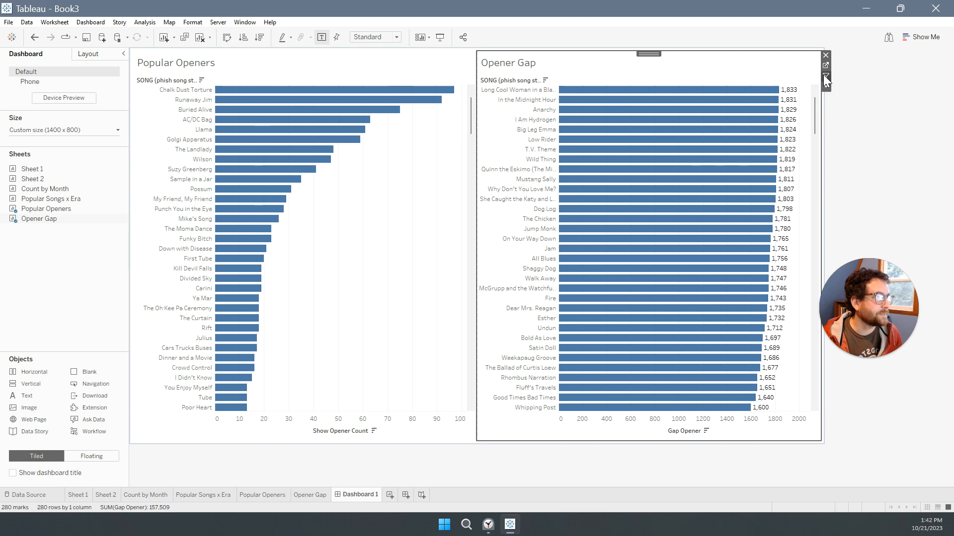
drag(397, 165, 219, 88)
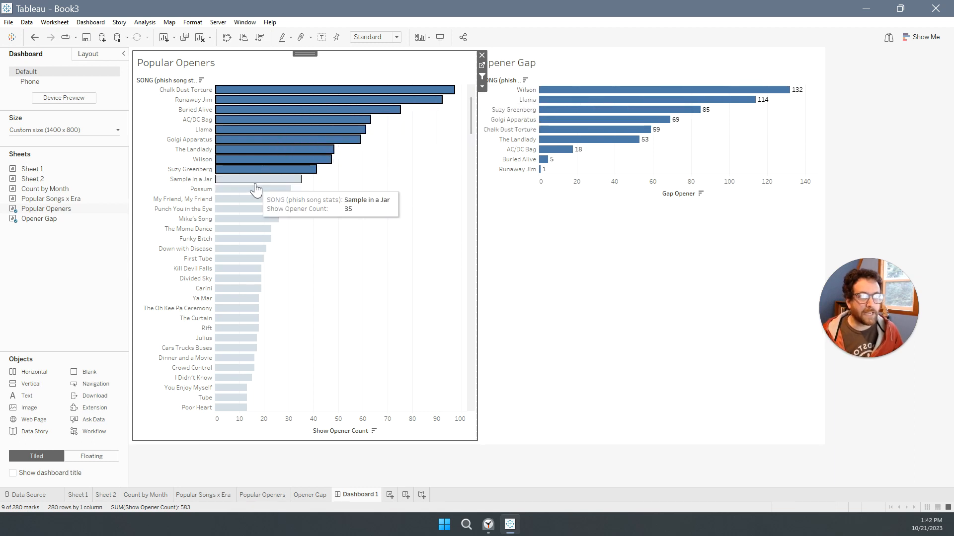
mouse_move(269, 167)
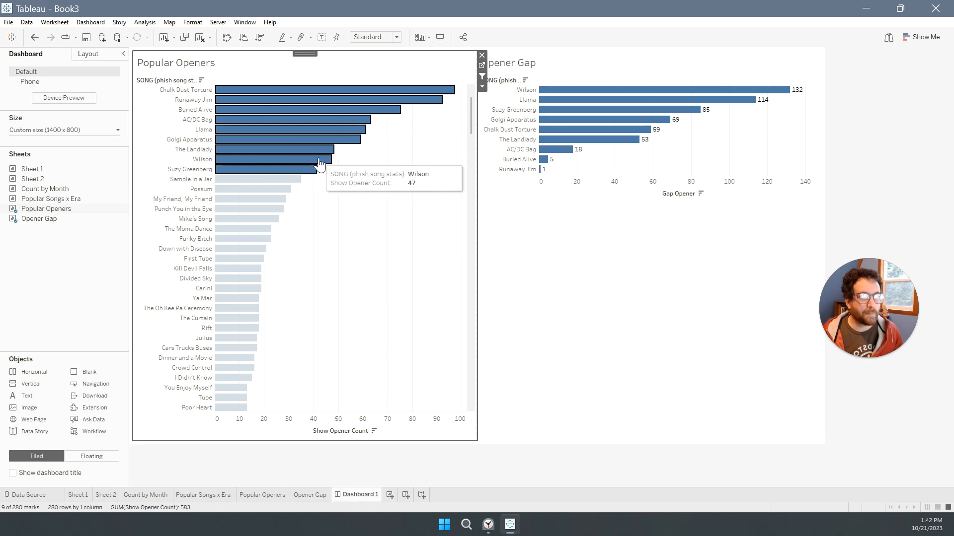
mouse_move(319, 164)
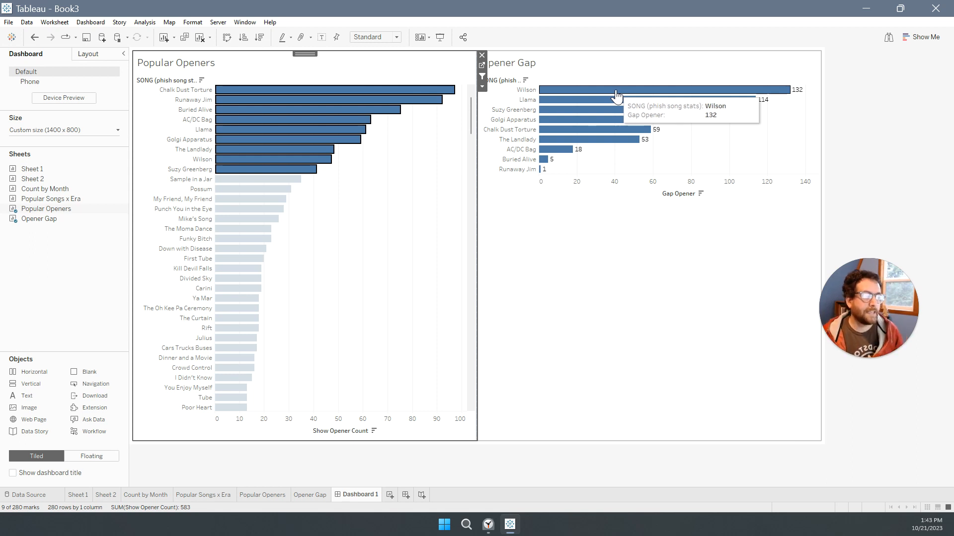
Switch to the Clock app and pause the running timer.
click(497, 531)
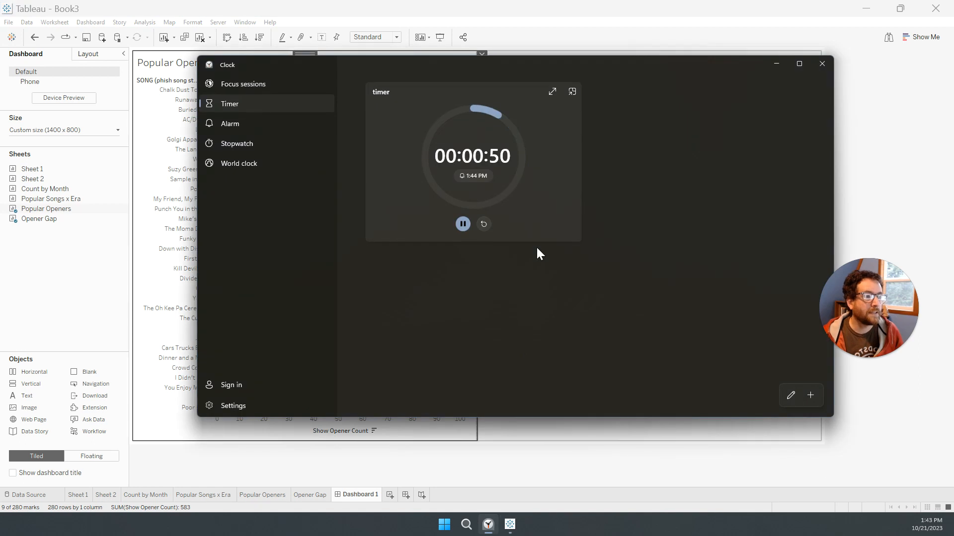
click(461, 223)
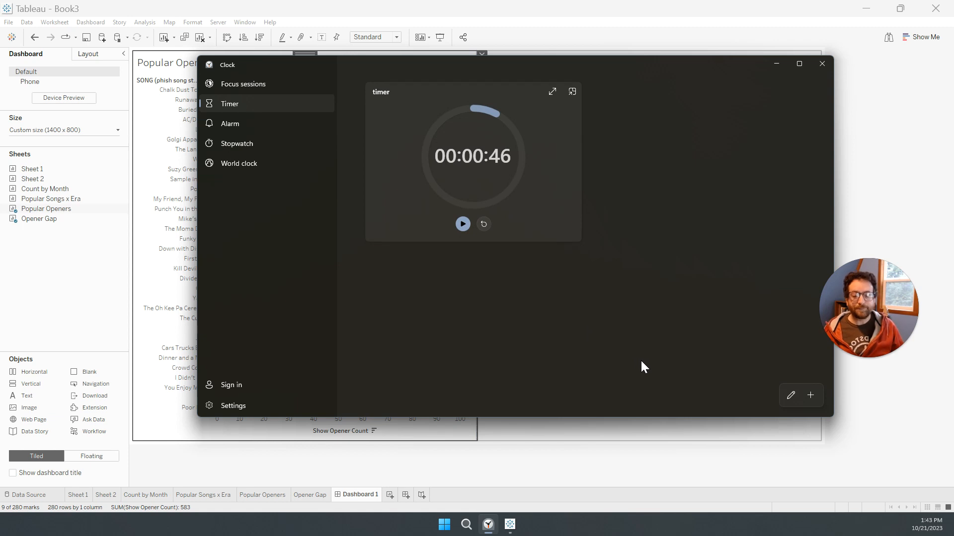